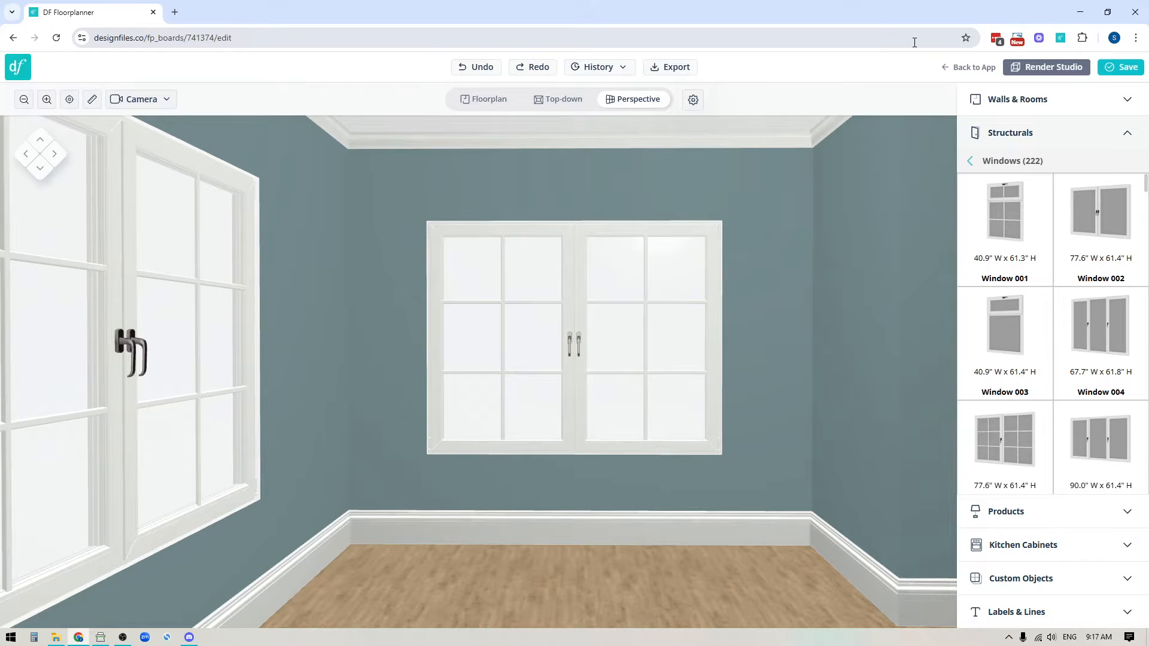
click(675, 318)
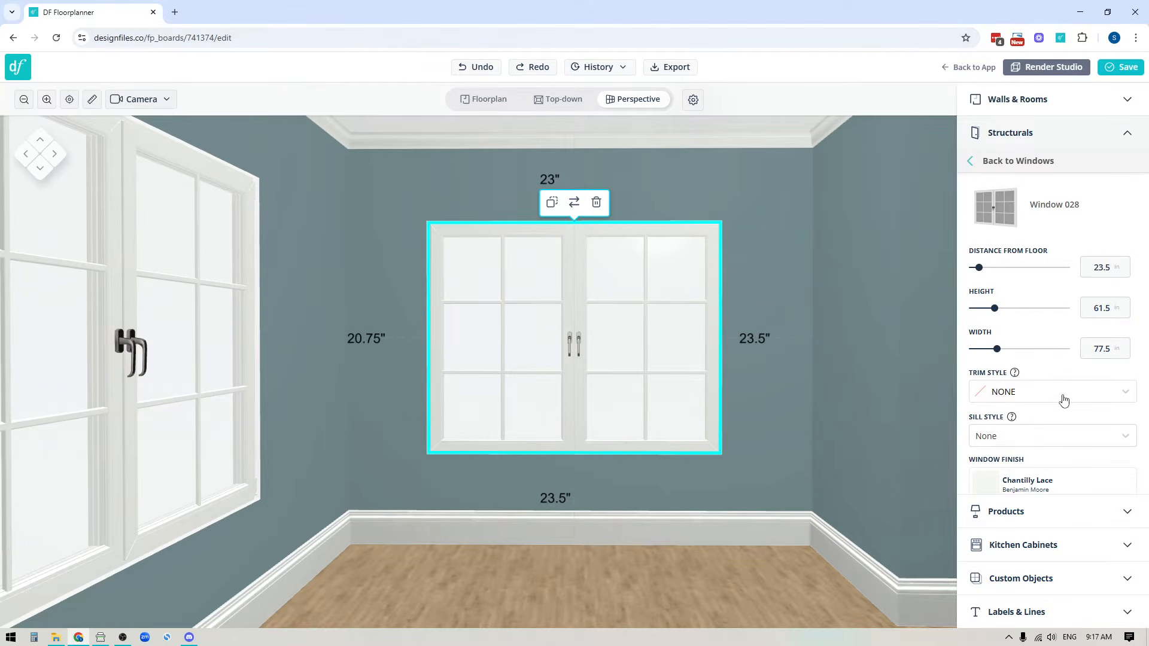
click(1037, 392)
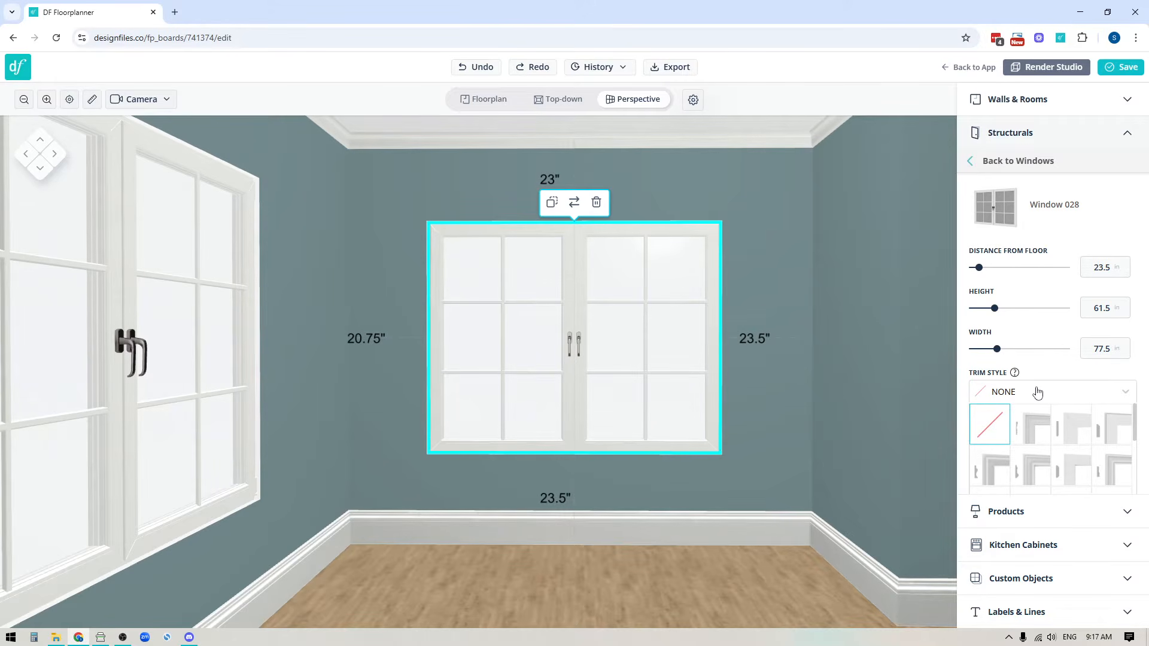
click(662, 608)
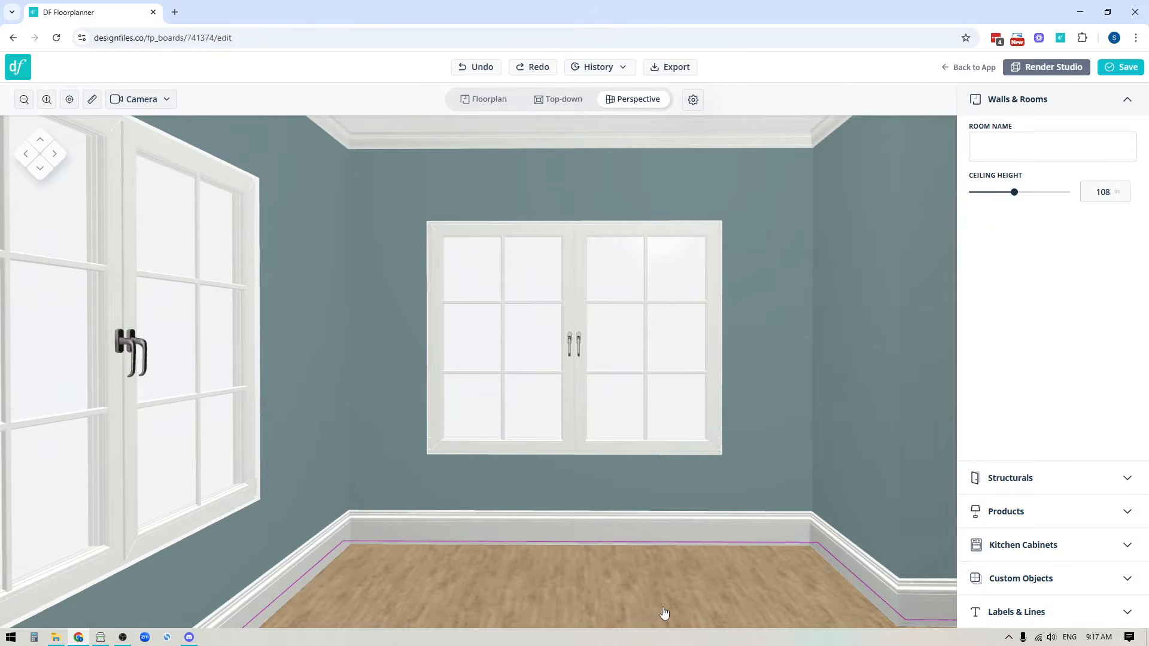
View the room's floor plan and the available doors, and return to the perspective view.
click(487, 100)
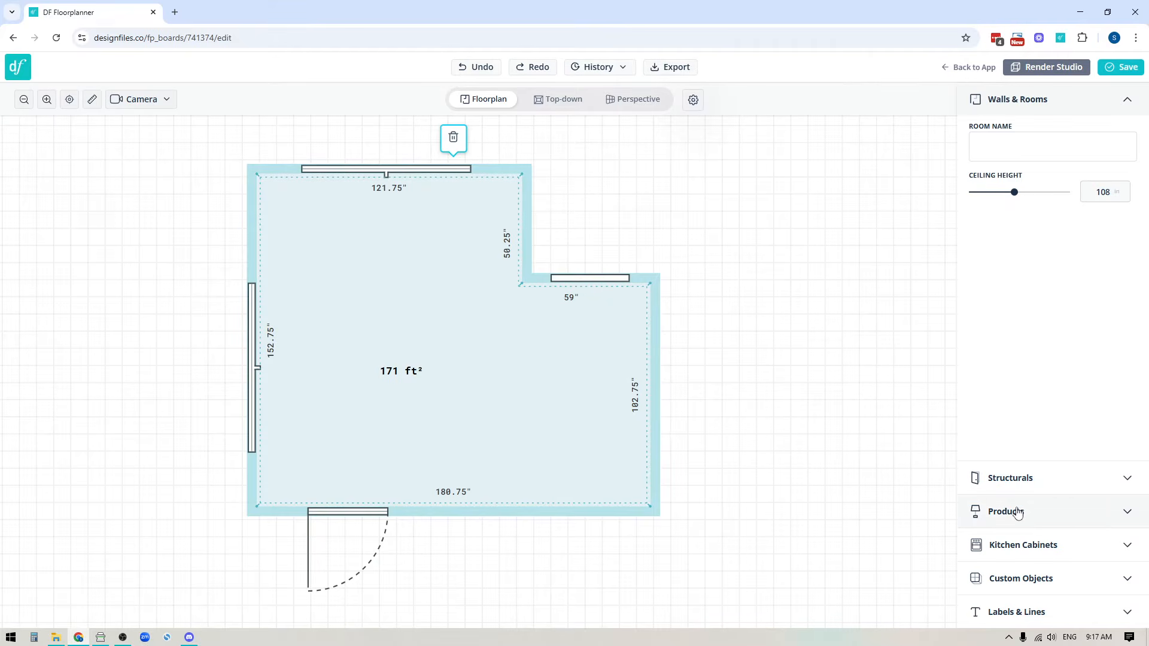
click(1017, 482)
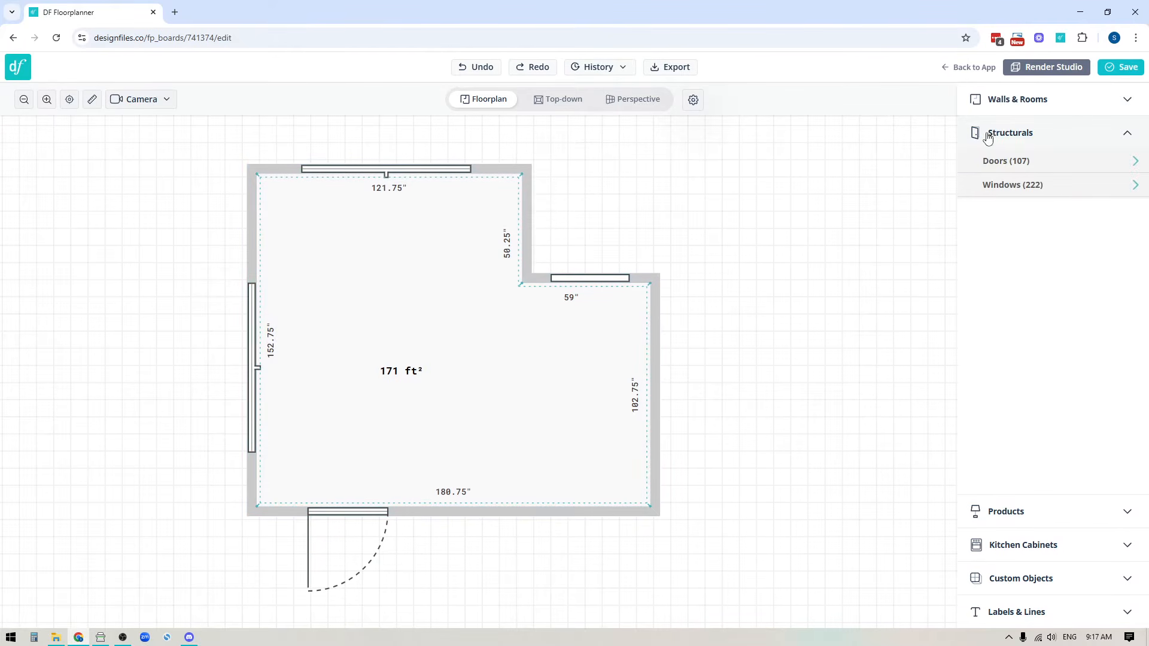
click(1003, 163)
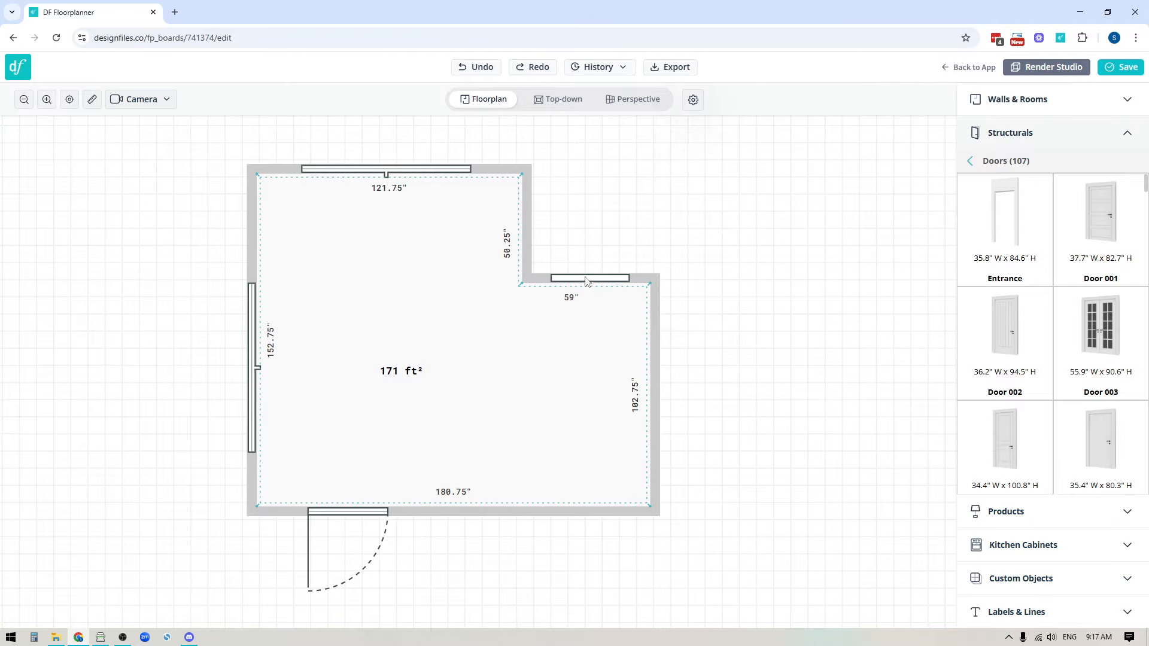
click(634, 99)
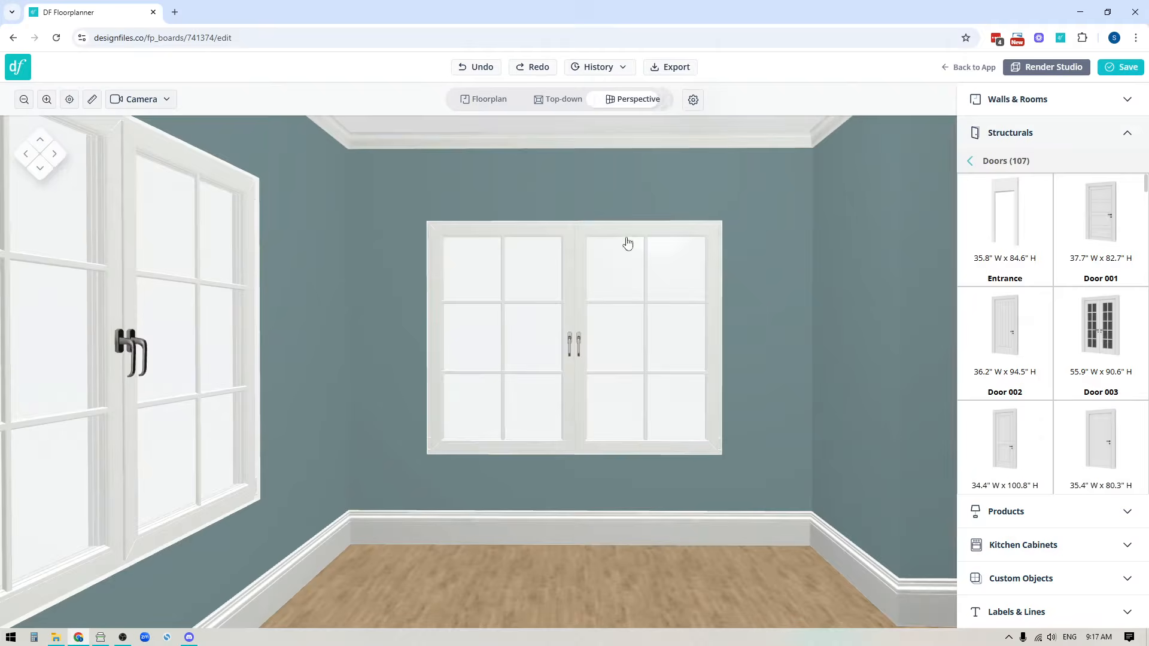
Preview trims such as Style 1, Style 7 and Style 10 on the back wall window, and apply Window Style 3.
click(573, 368)
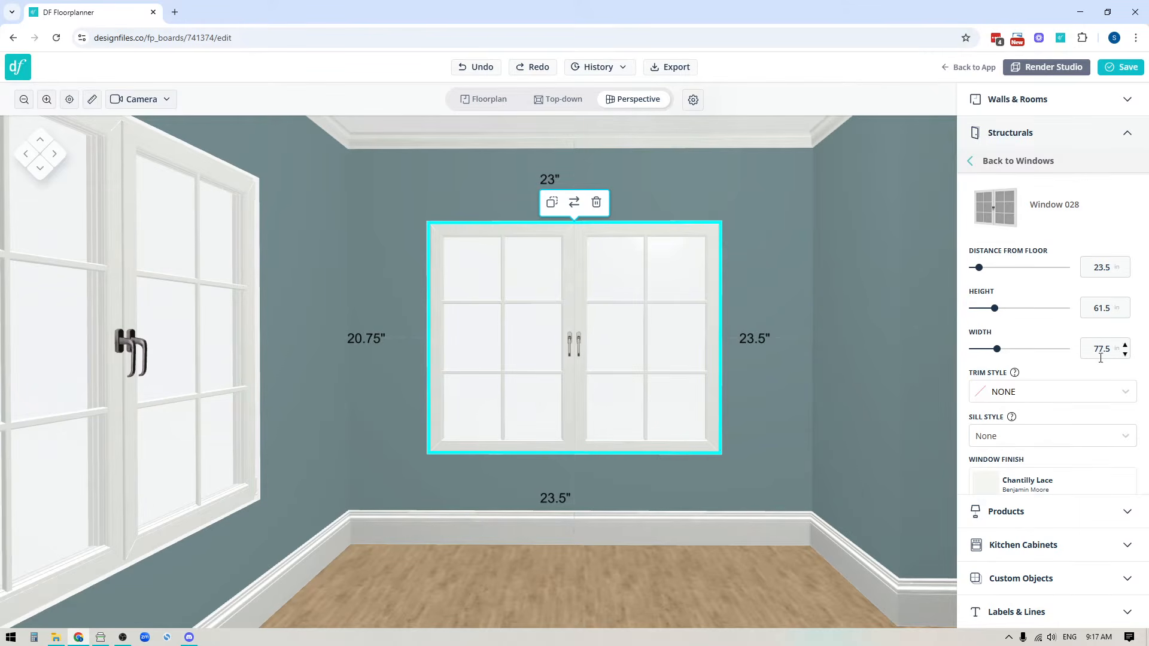
scroll(1028, 398, down, 2)
click(1050, 290)
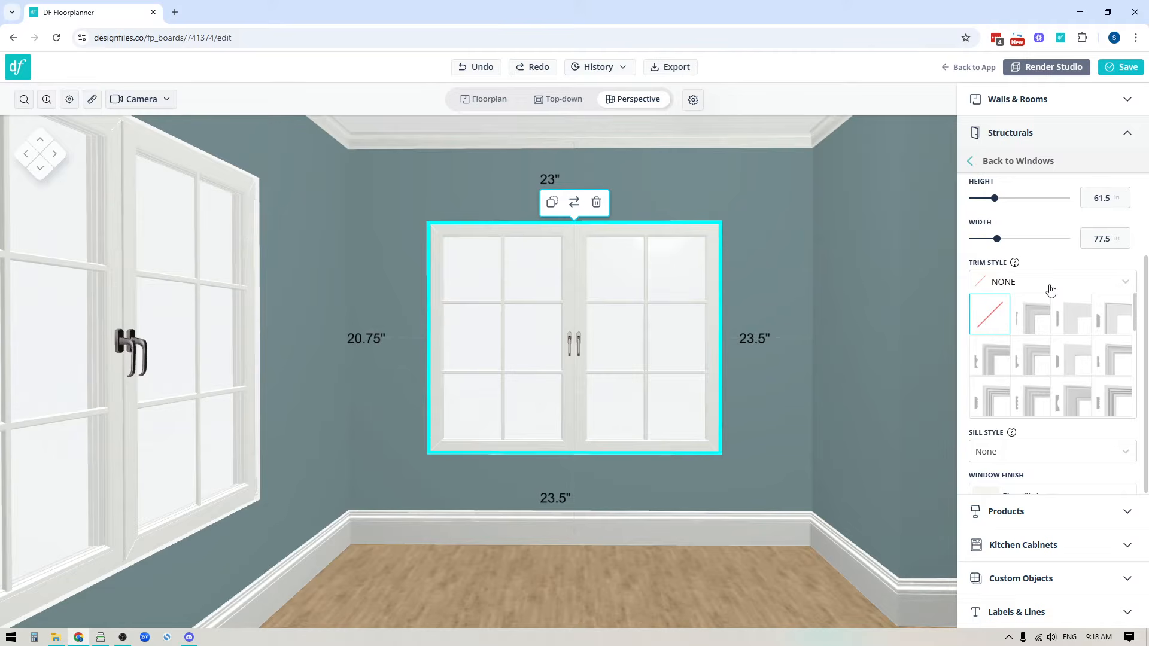
mouse_move(997, 319)
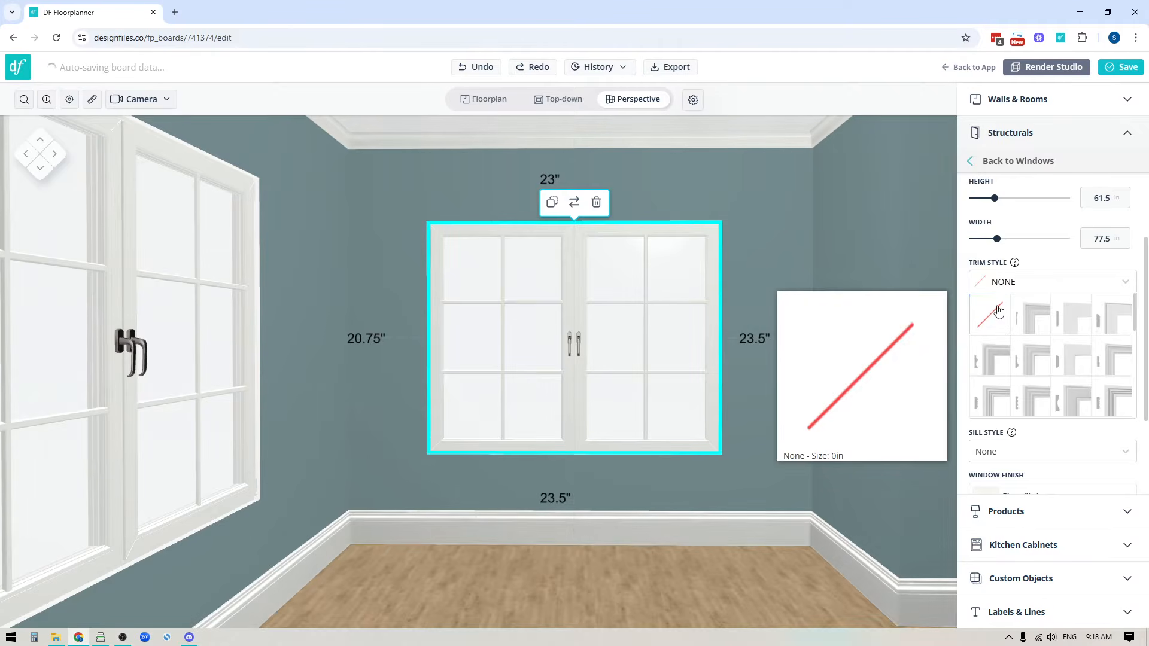
click(1038, 319)
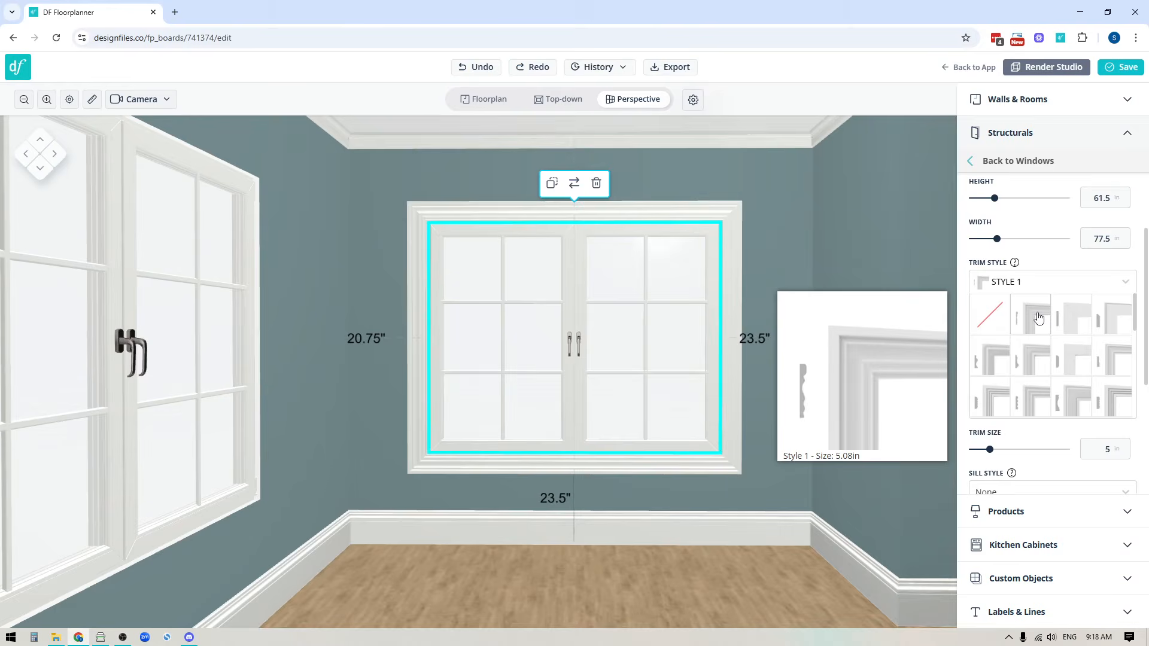
click(1072, 317)
click(1114, 319)
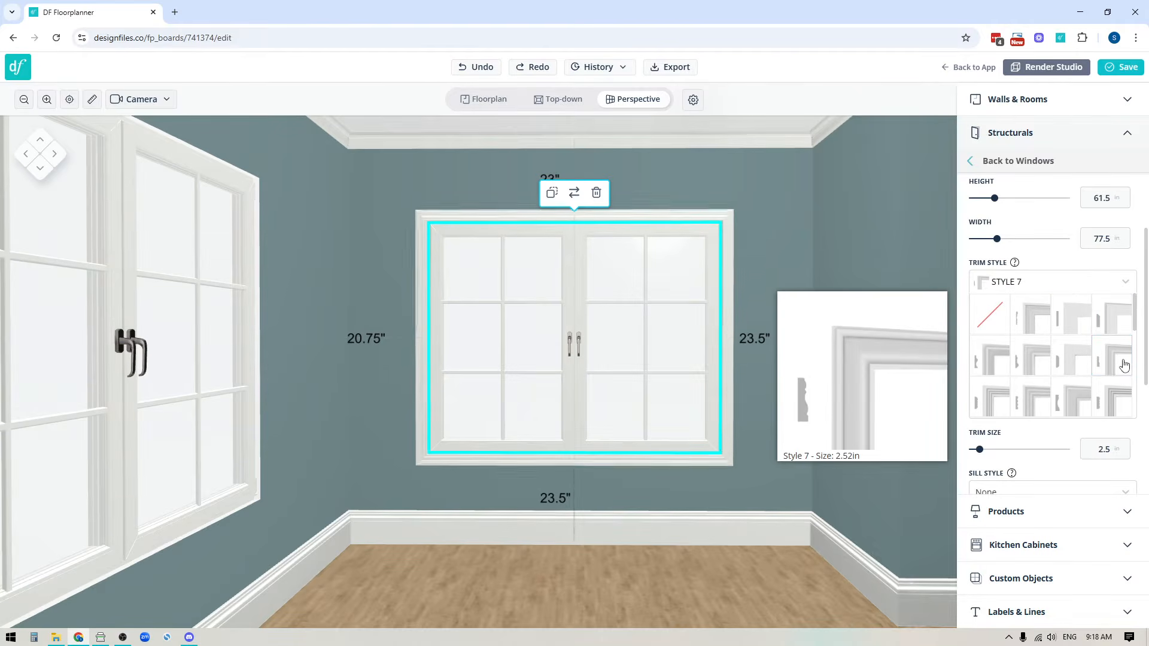
click(1111, 397)
click(1075, 405)
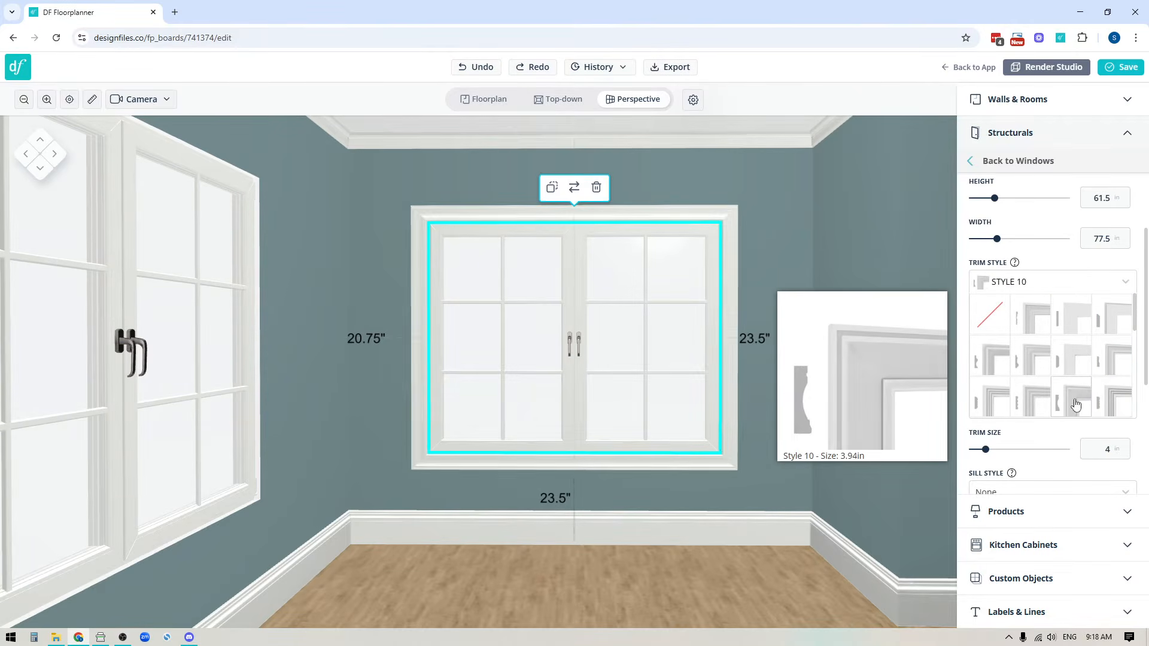
scroll(1075, 359, down, 5)
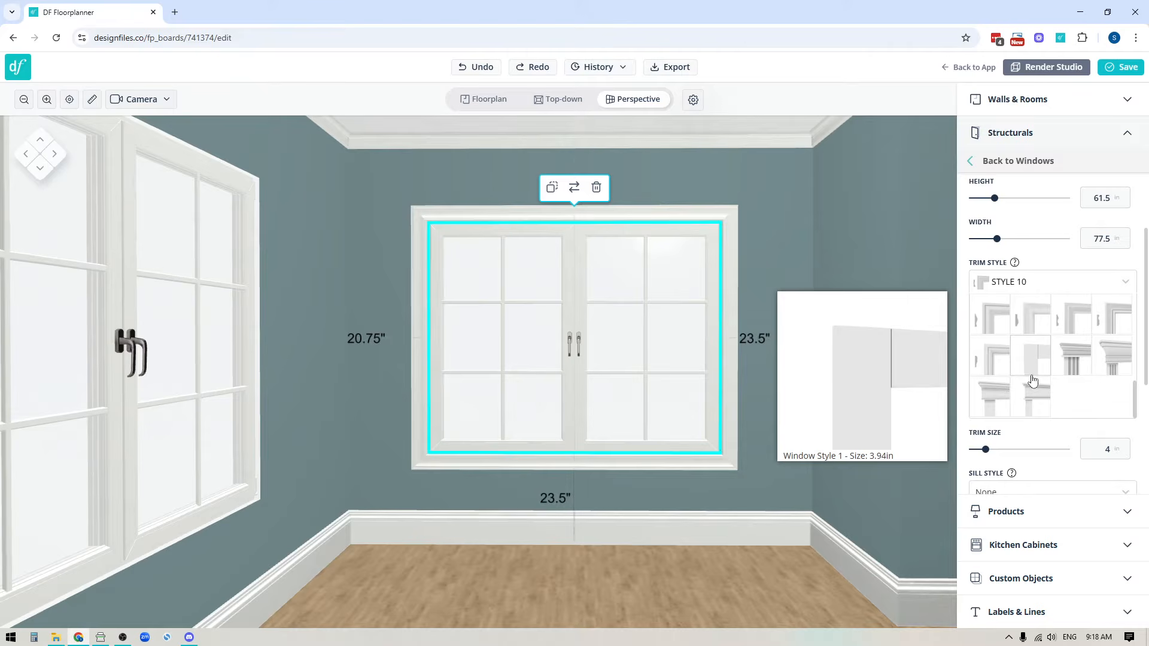
click(1115, 357)
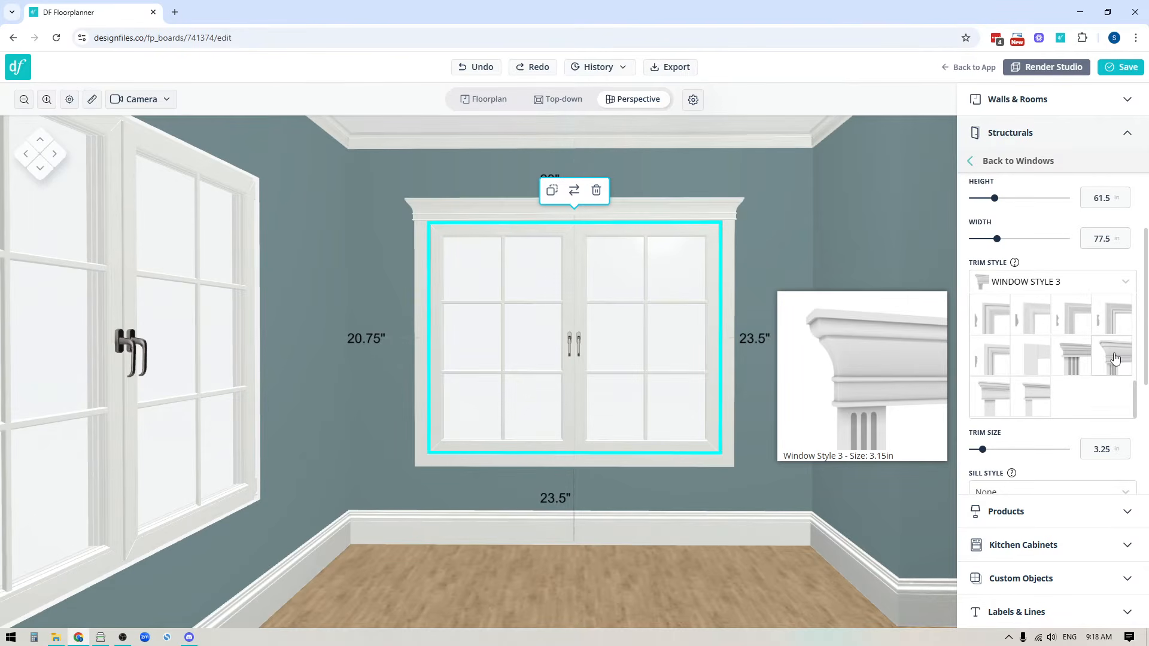
click(1125, 284)
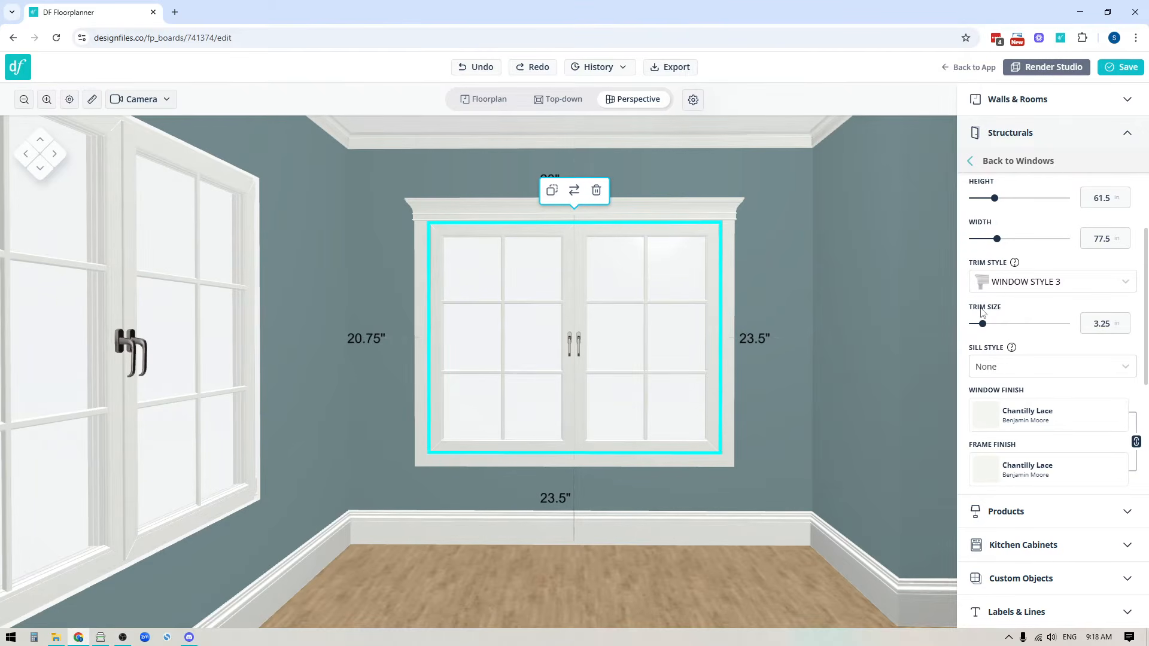
Try a trim size of 5 inches on the window, and set it back to 3.25 inches.
double_click(1088, 323)
text(5)
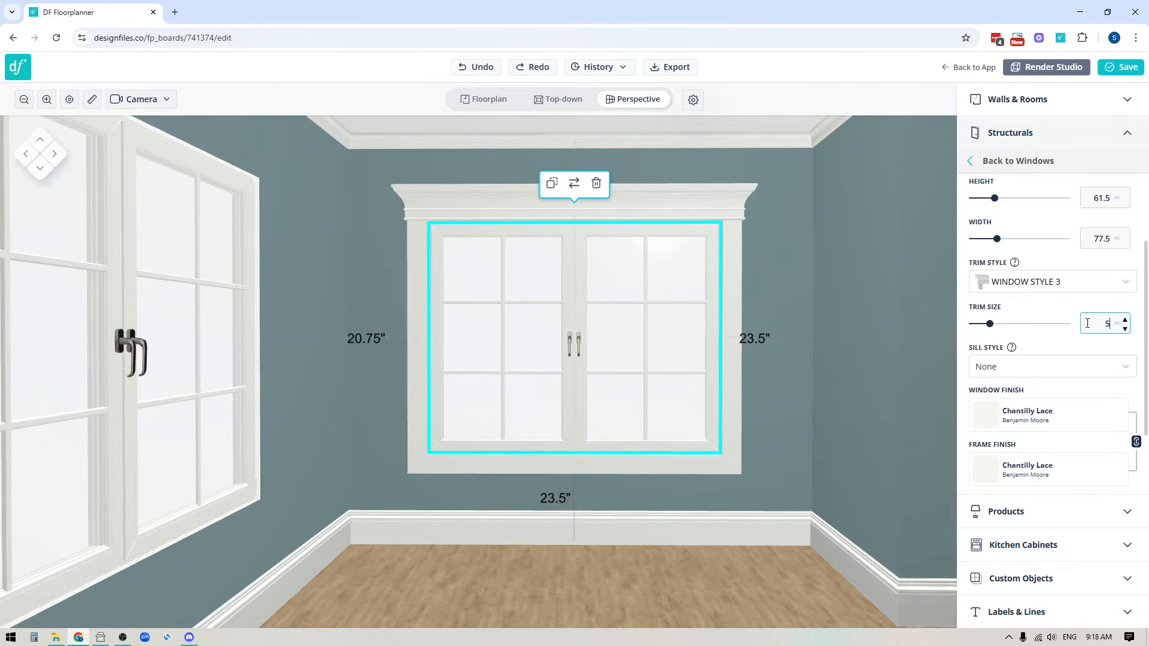
key(ctrl+a)
text(3.25)
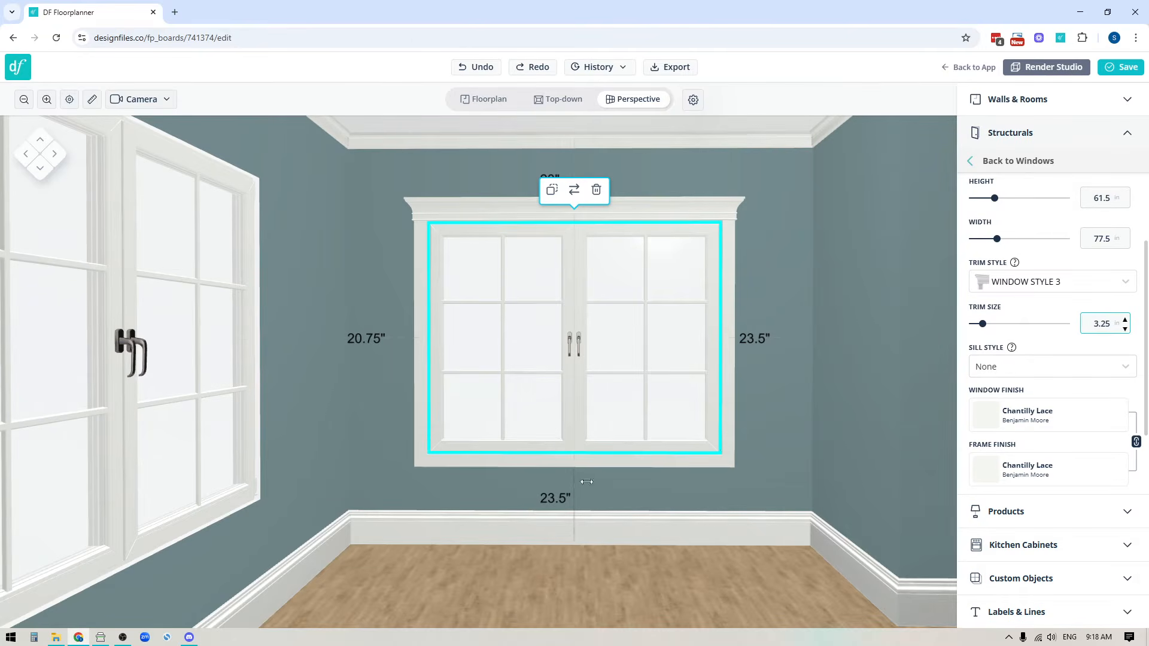
Try the Bevel sill style on the back wall window.
drag(586, 482, 606, 553)
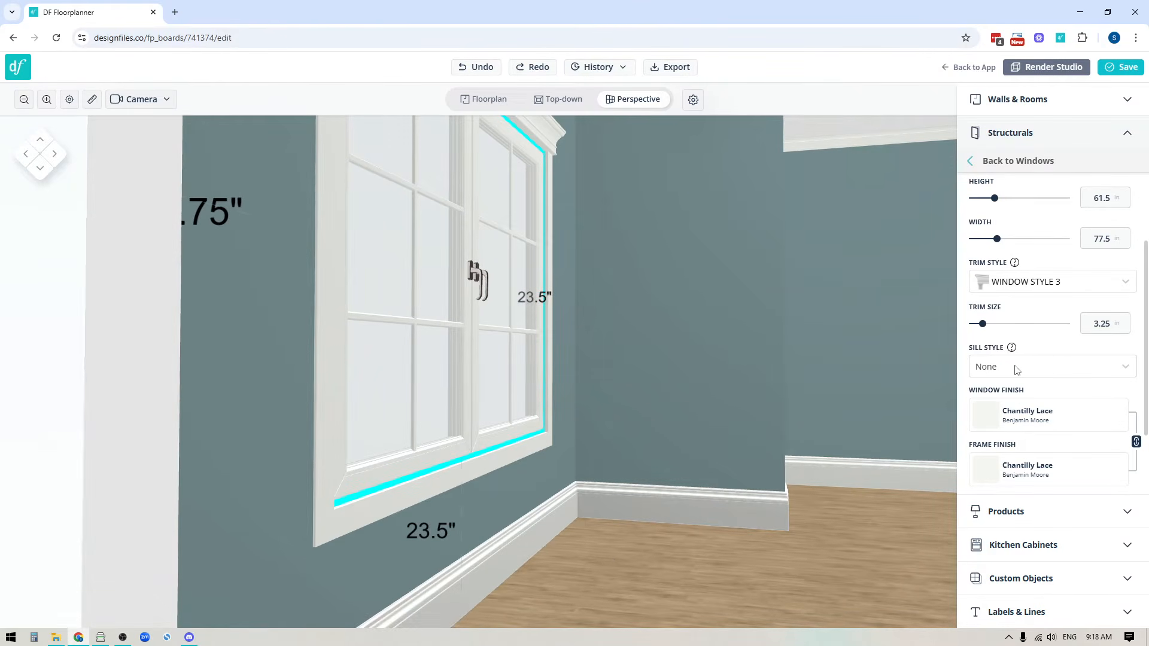
click(1050, 376)
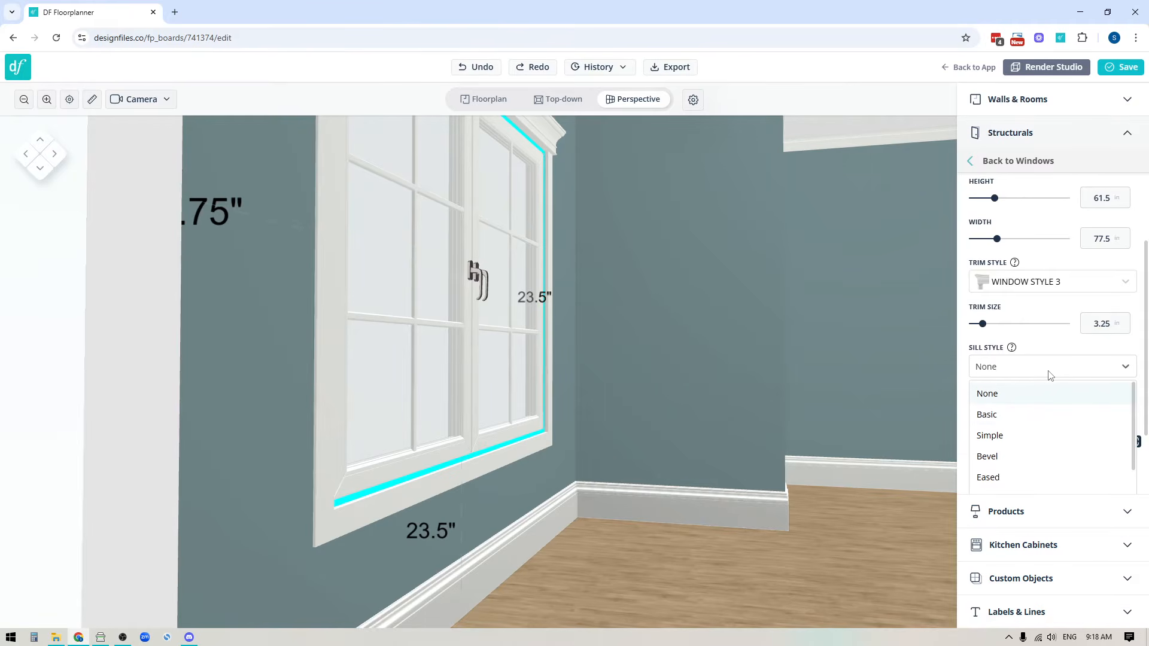
scroll(1054, 470, down, 1)
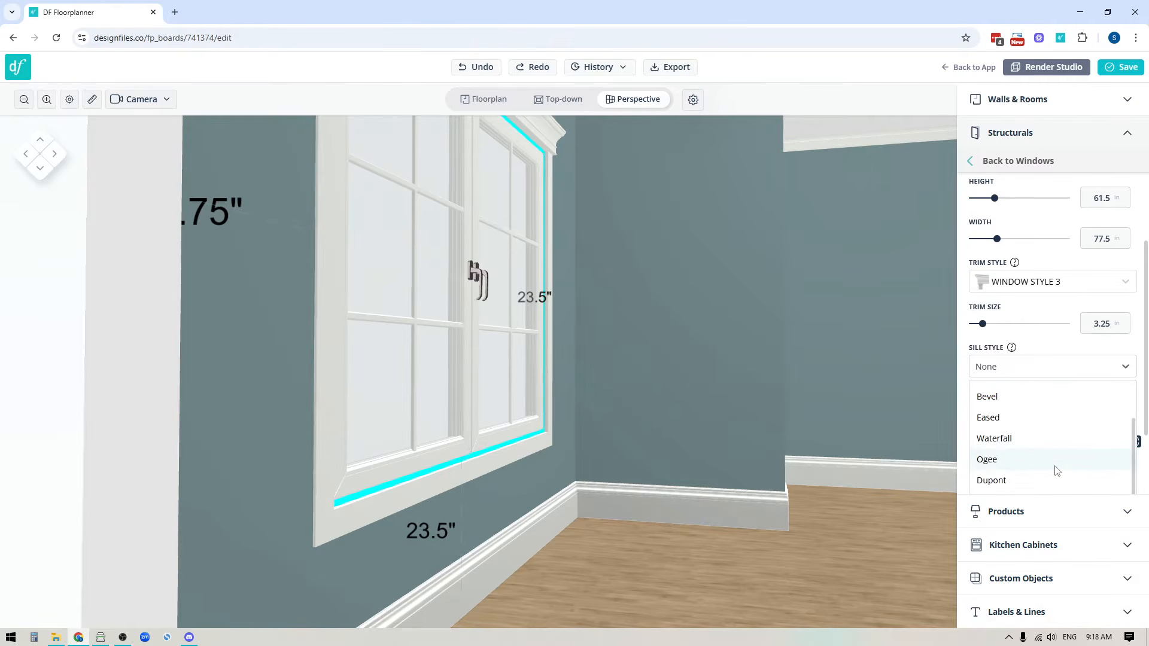
scroll(1055, 470, down, 1)
scroll(1054, 469, up, 3)
click(995, 456)
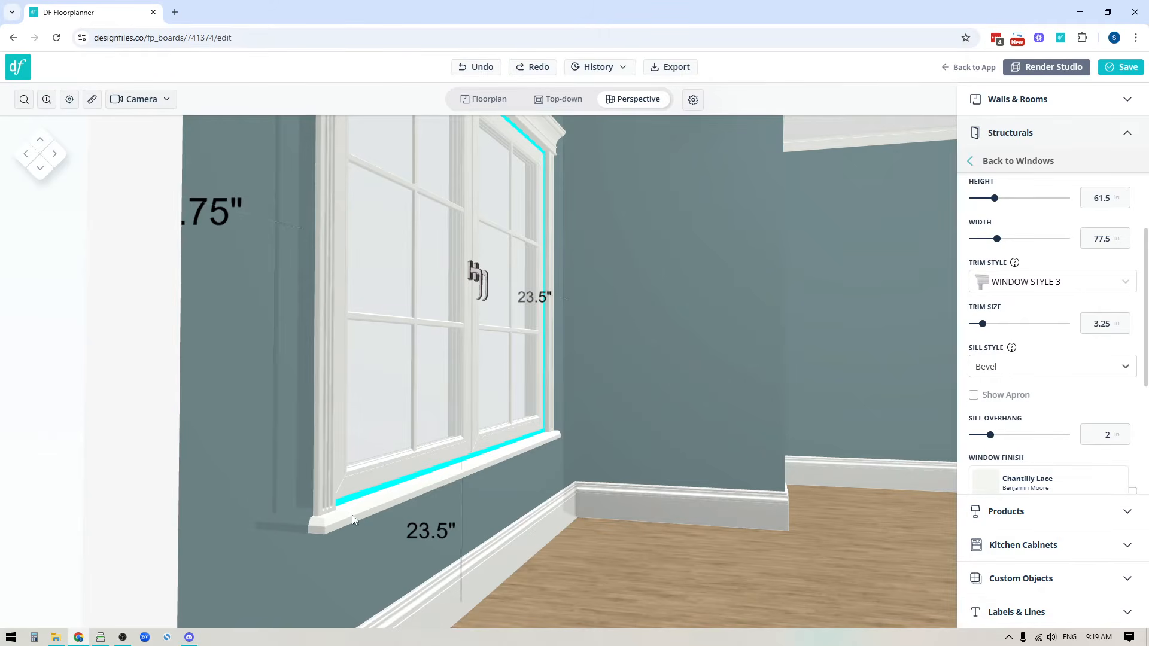
Set the back wall window's sill style to Full Bullnose.
click(1048, 374)
scroll(1083, 427, down, 1)
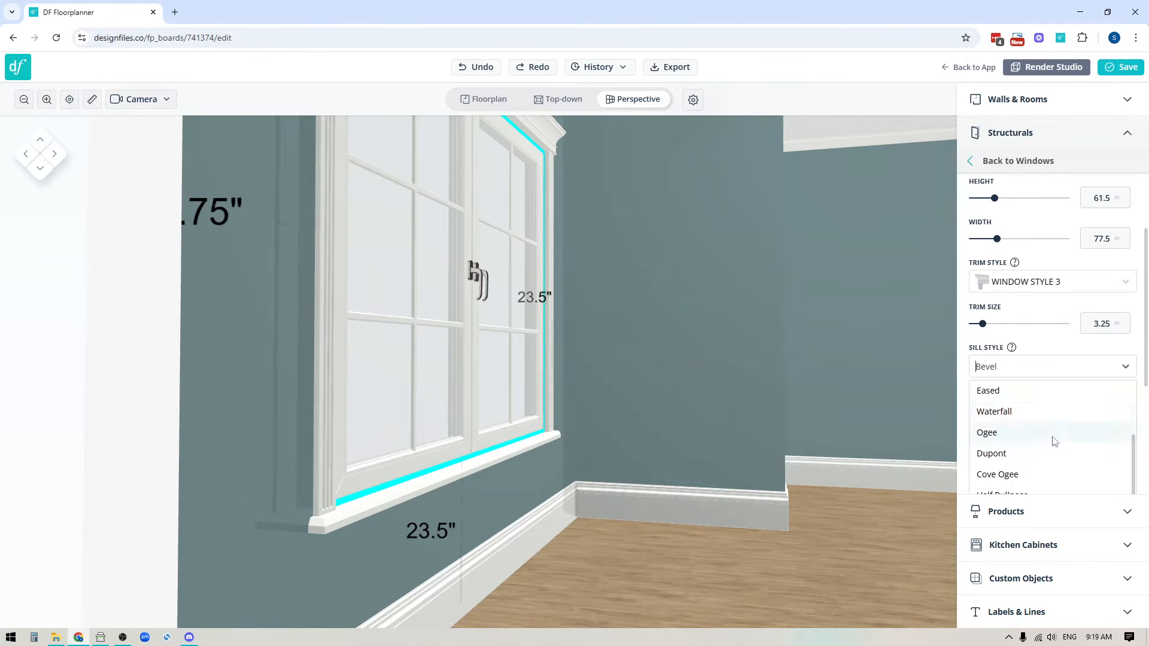
scroll(1044, 413, down, 2)
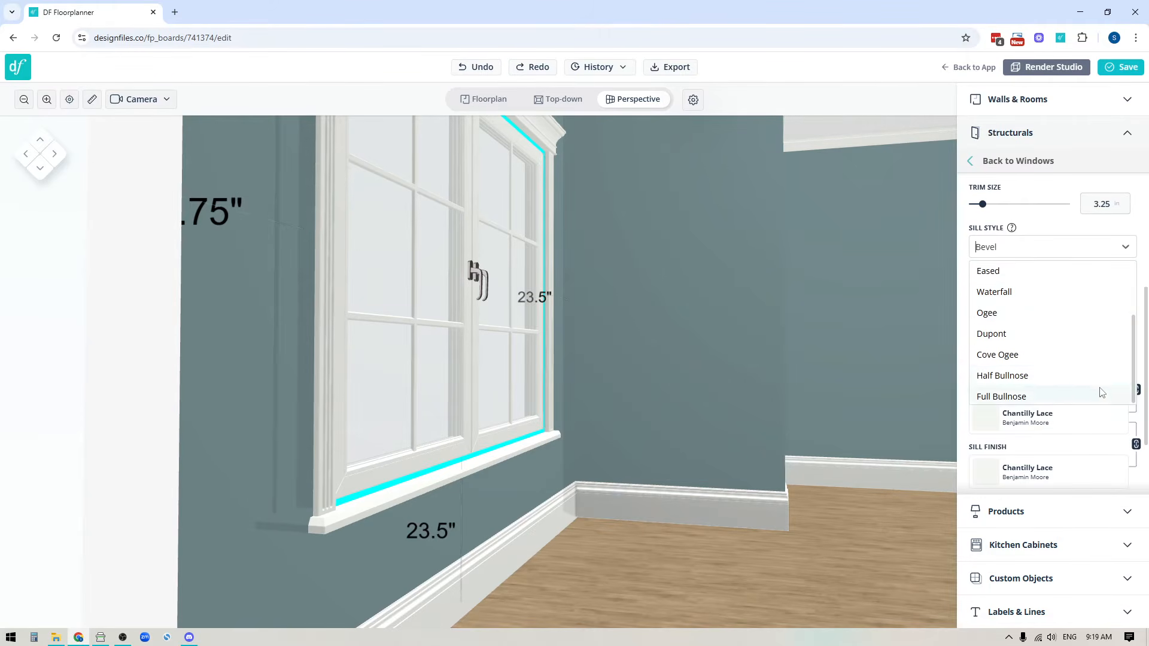
click(1011, 396)
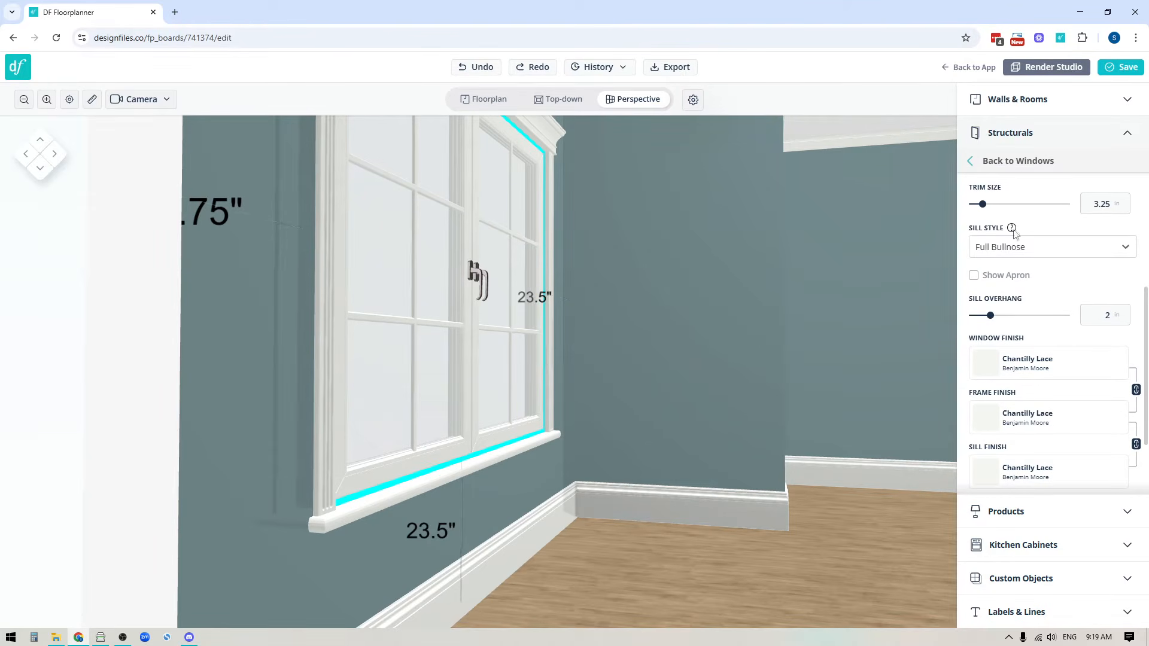
Show the apron below the window sill and set the sill overhang to 3 inches.
click(974, 276)
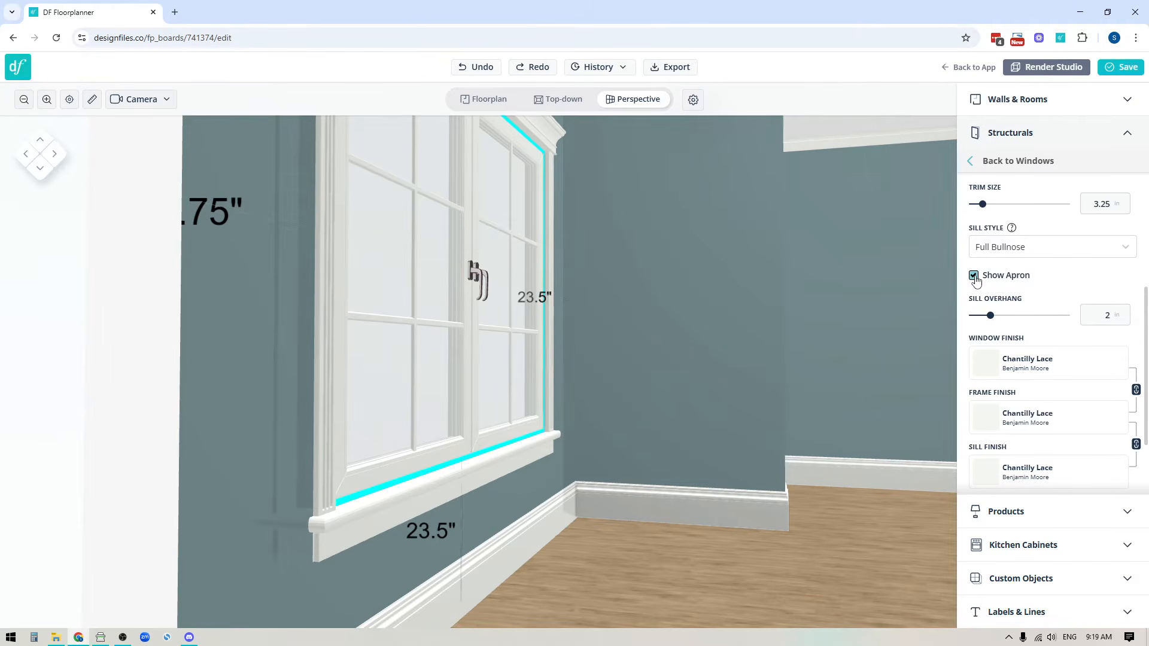
click(974, 277)
click(974, 276)
double_click(1108, 316)
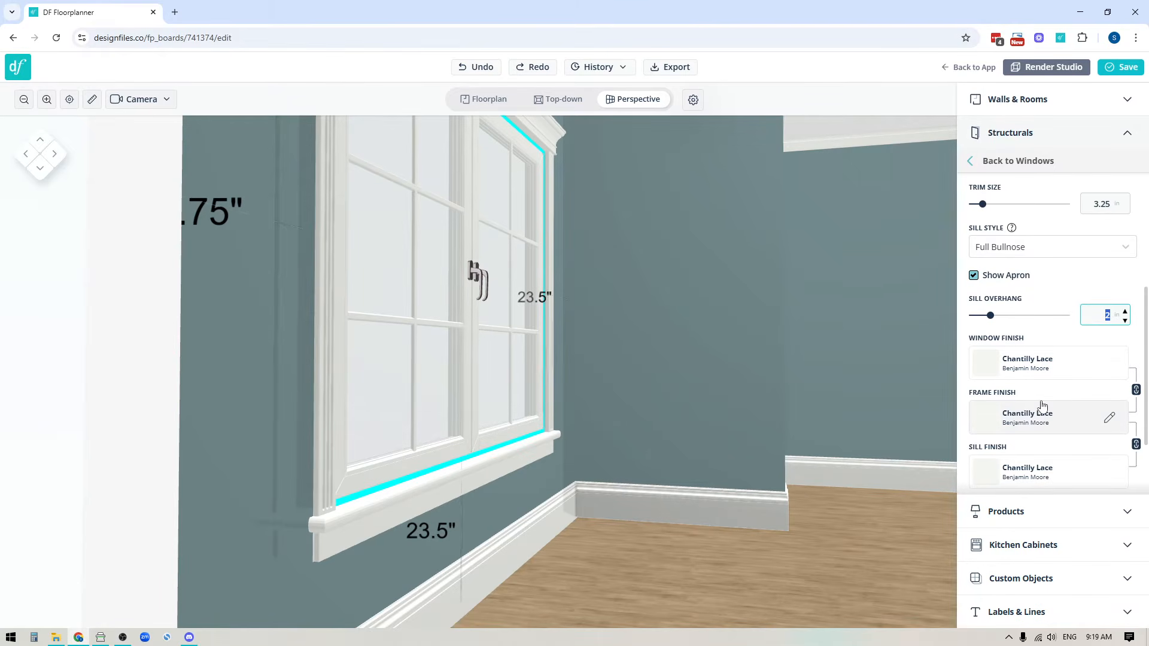
text(3)
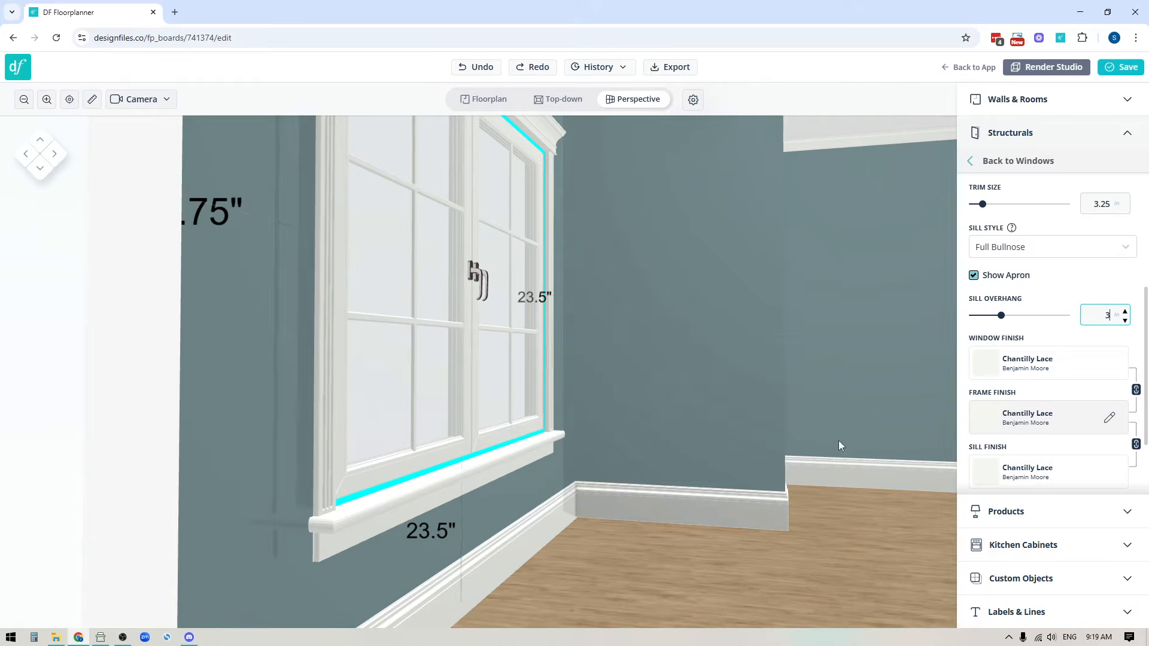
scroll(697, 545, down, 3)
drag(699, 546, 653, 532)
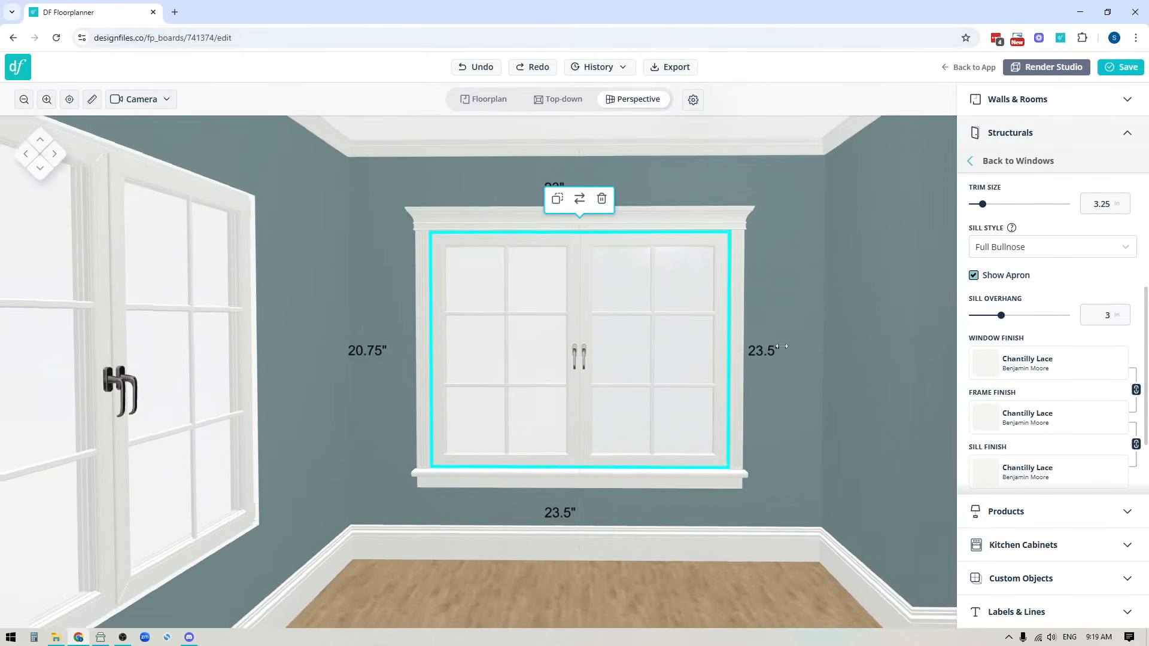
click(662, 590)
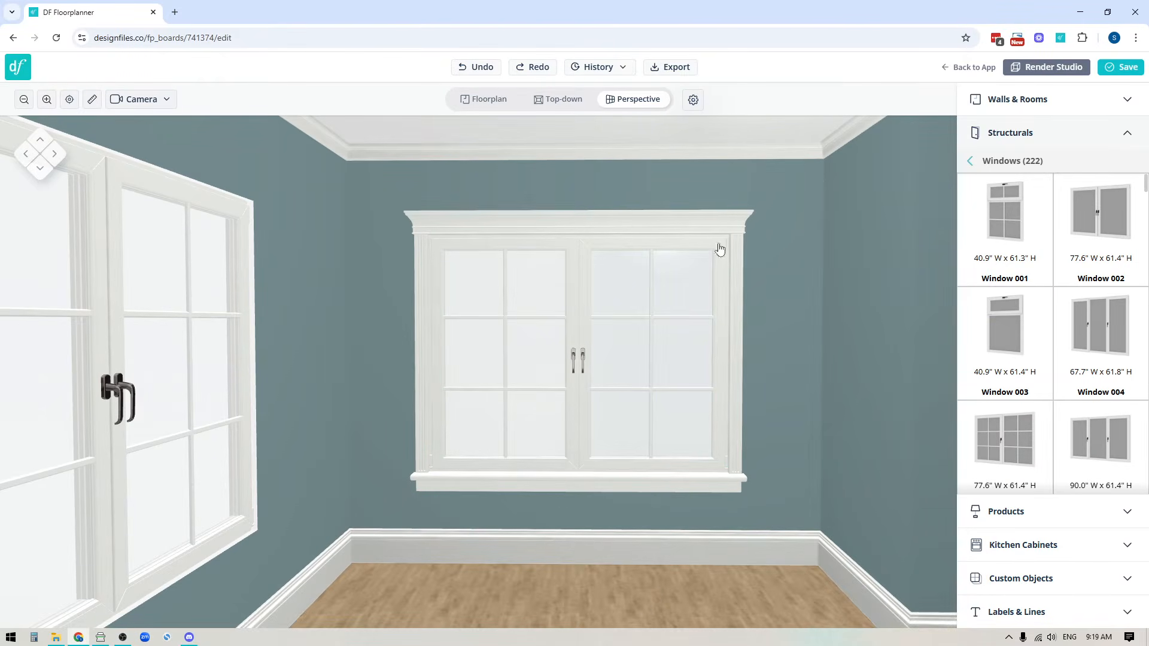
Unlink the back wall window's window, frame and sill finishes, and link them together again.
click(582, 331)
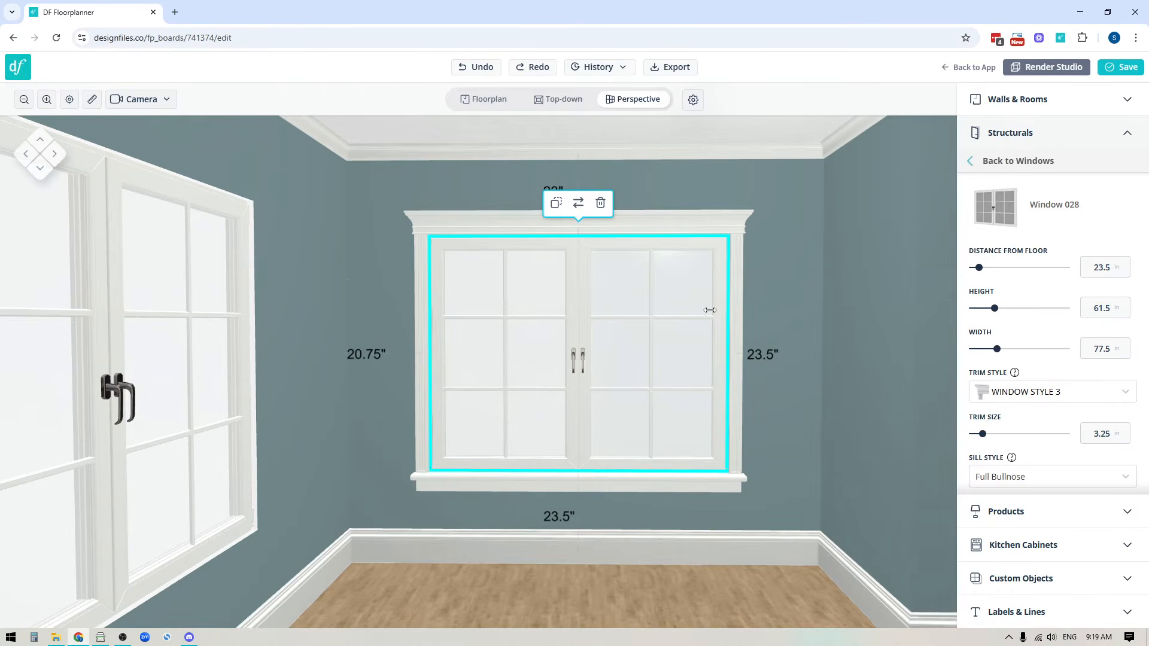
scroll(1097, 350, down, 5)
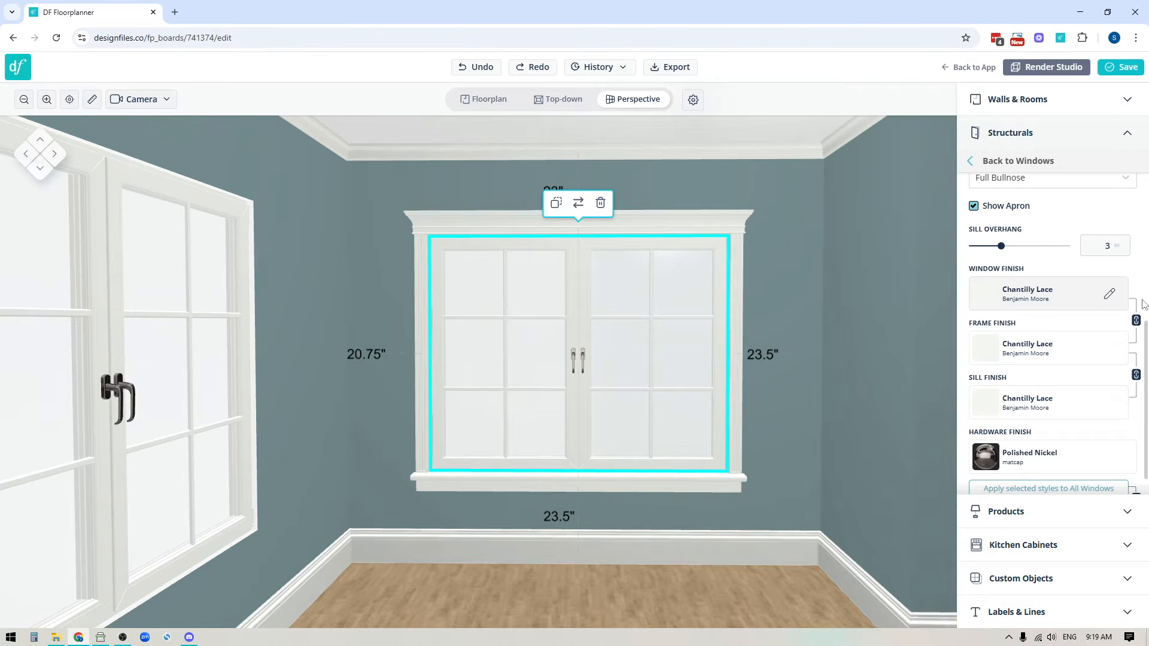
click(1136, 320)
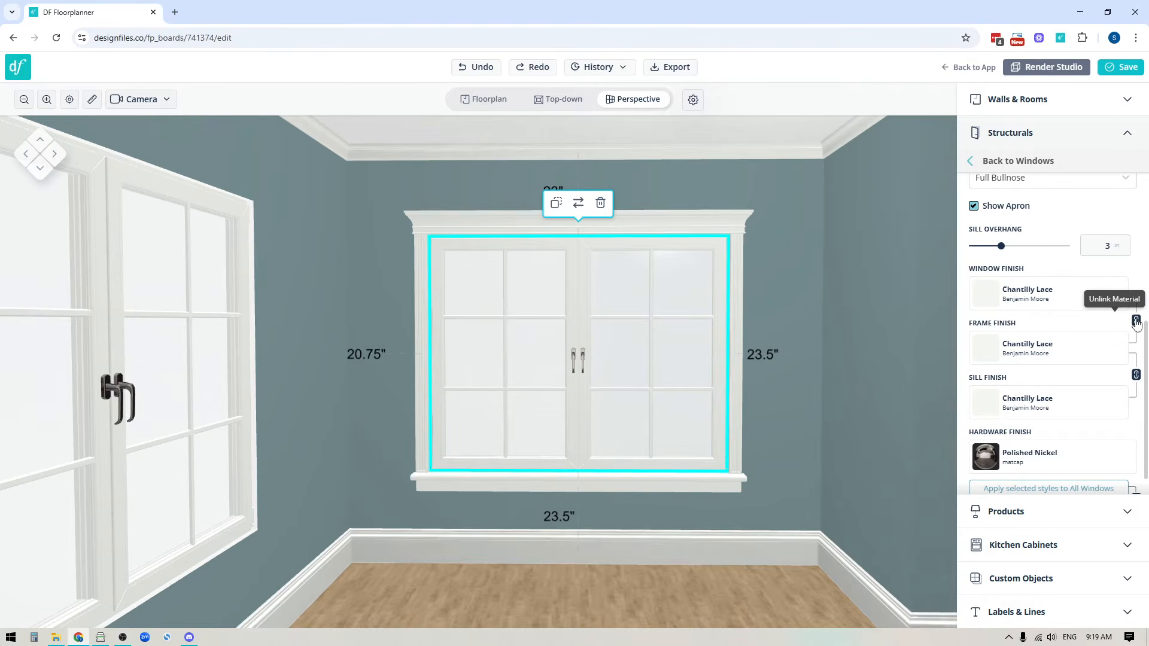
click(1136, 374)
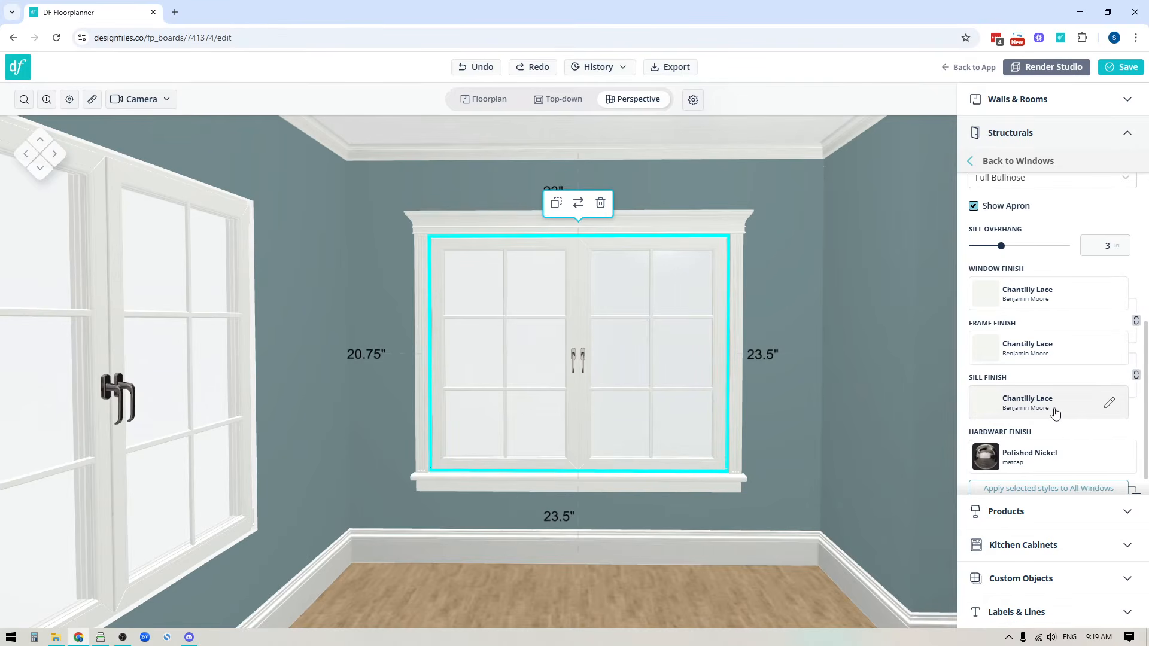
click(1135, 375)
click(1136, 320)
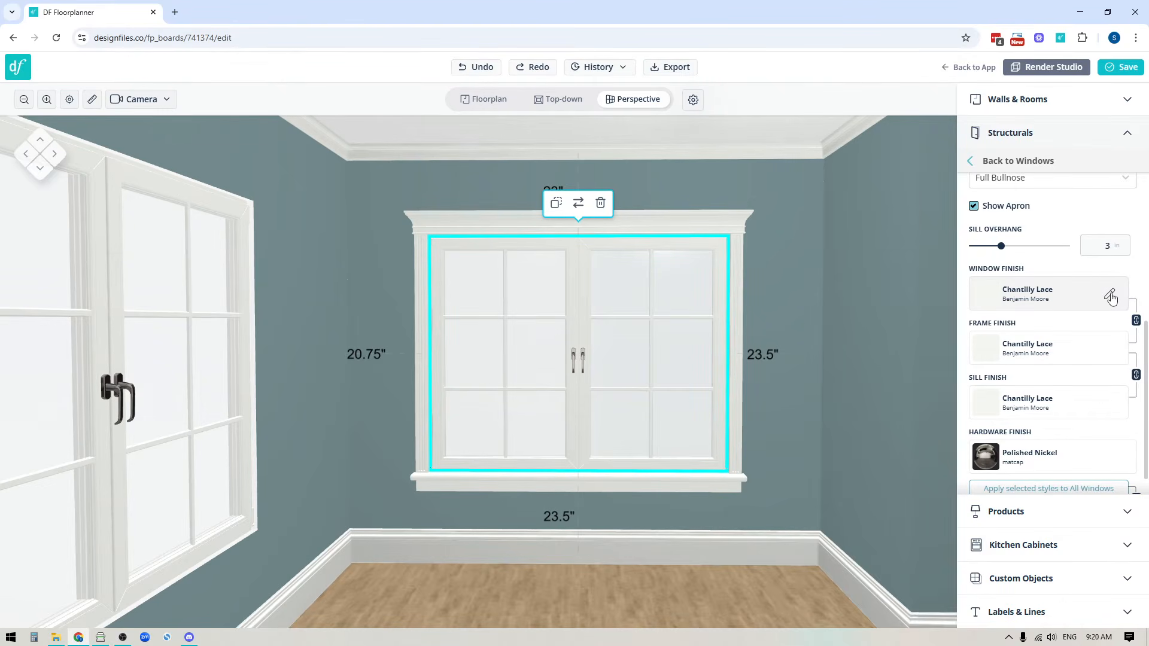
Browse the paint brands available for the back wall window's finish, including the Farrow & Ball colours.
click(1111, 296)
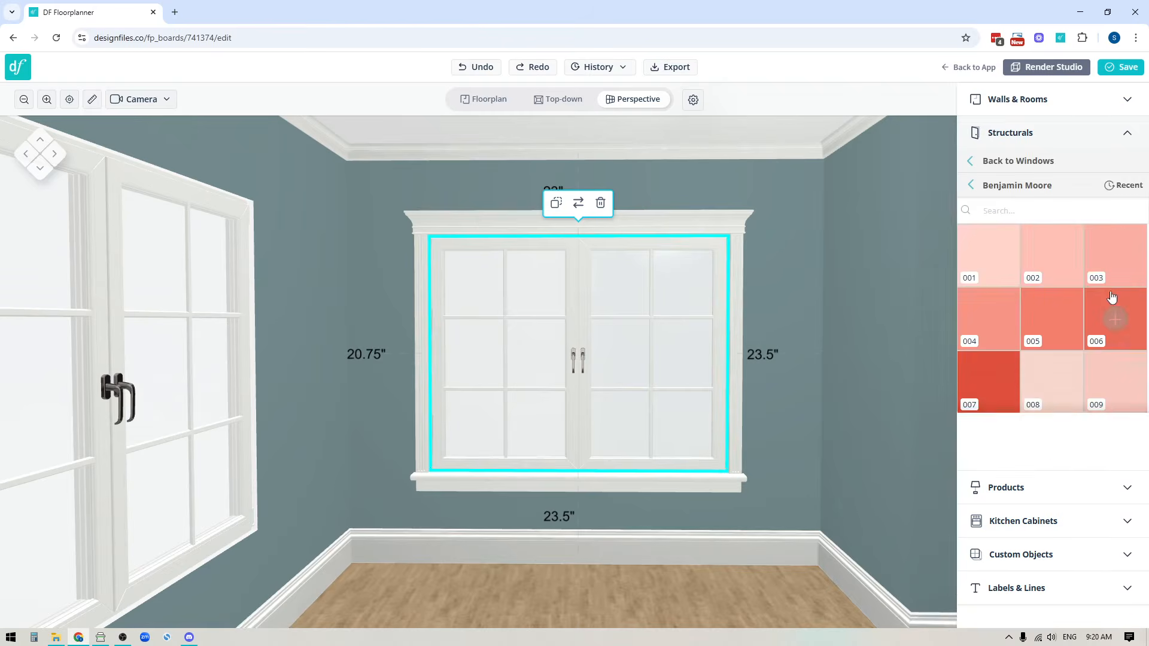
click(1016, 186)
click(985, 196)
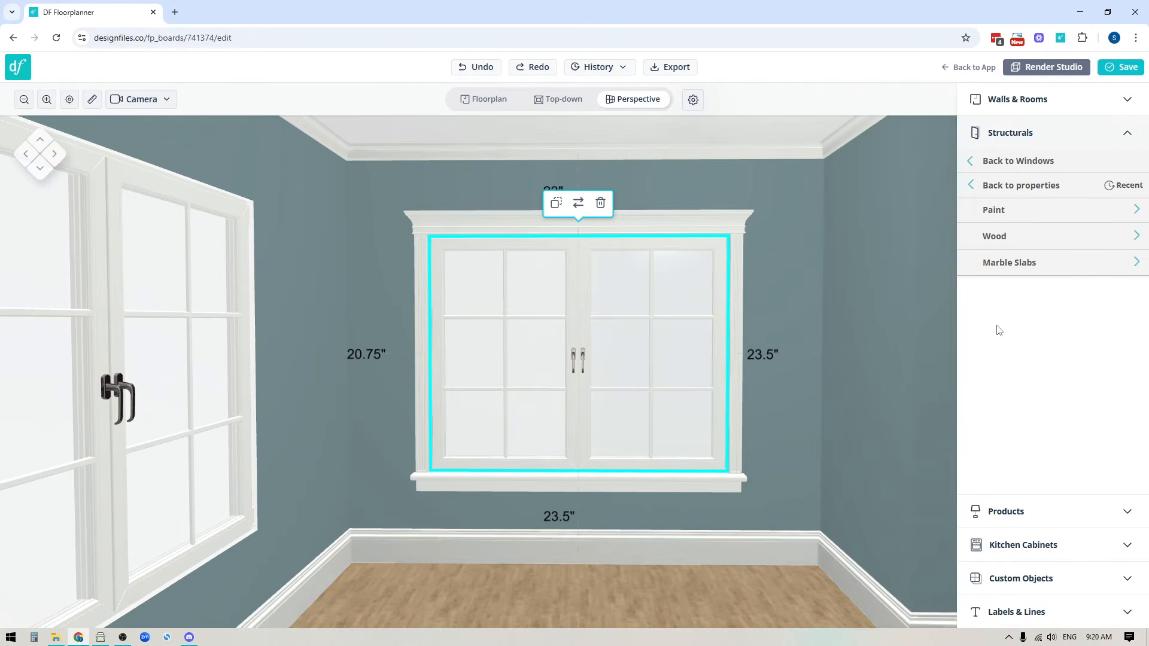
click(994, 214)
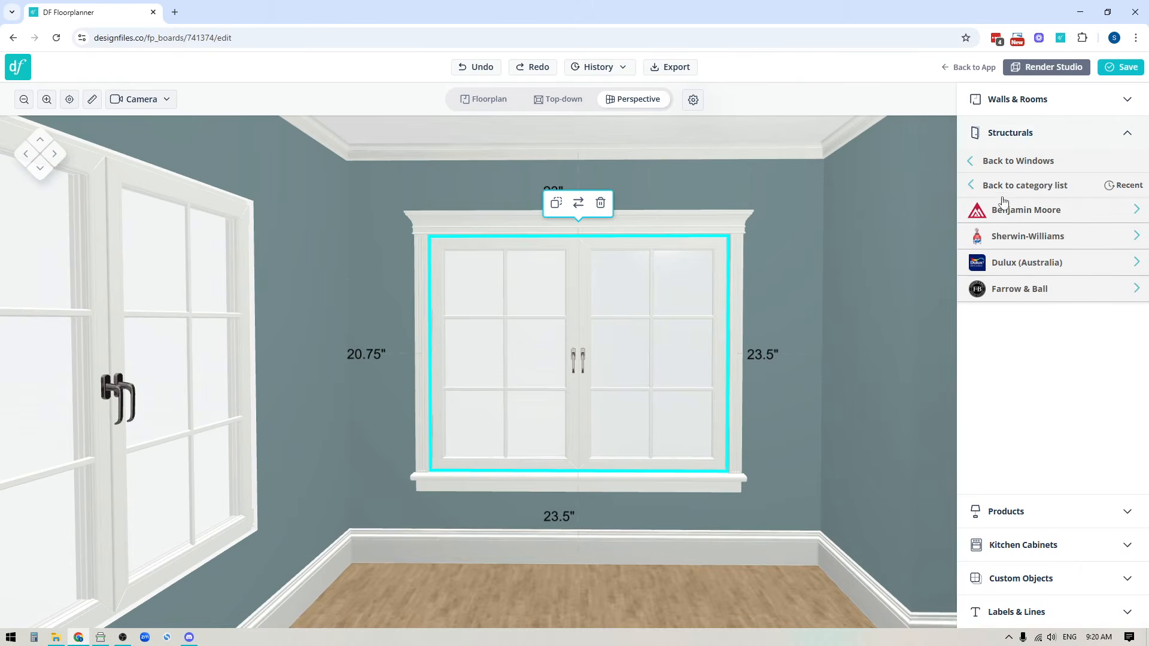
click(1022, 290)
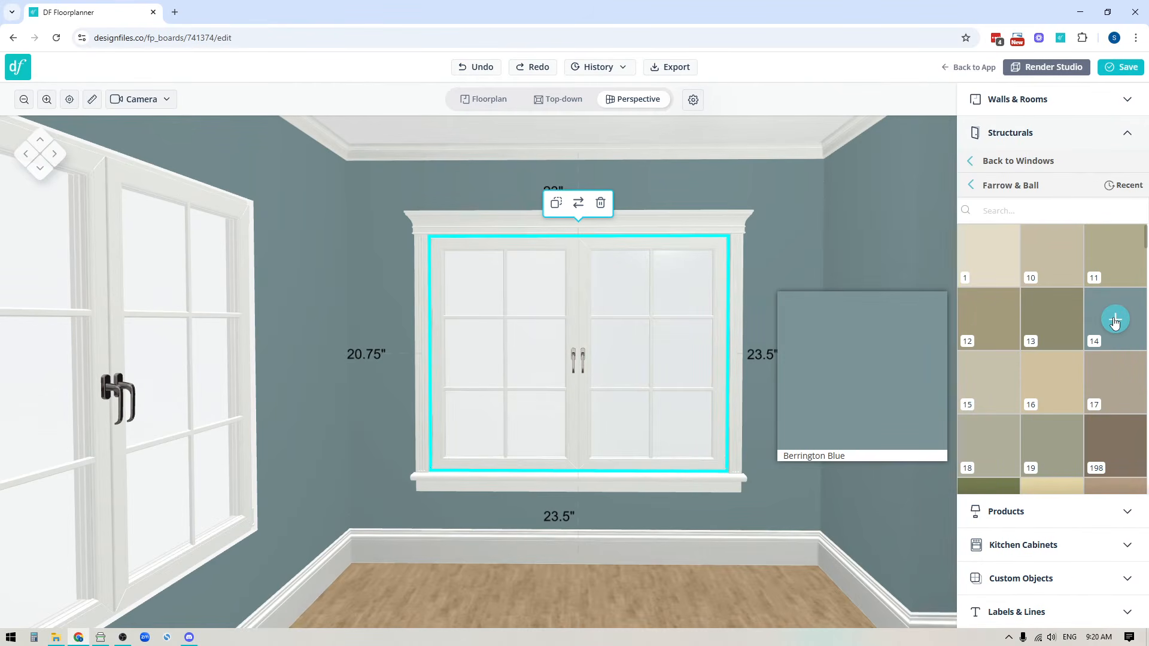
click(972, 187)
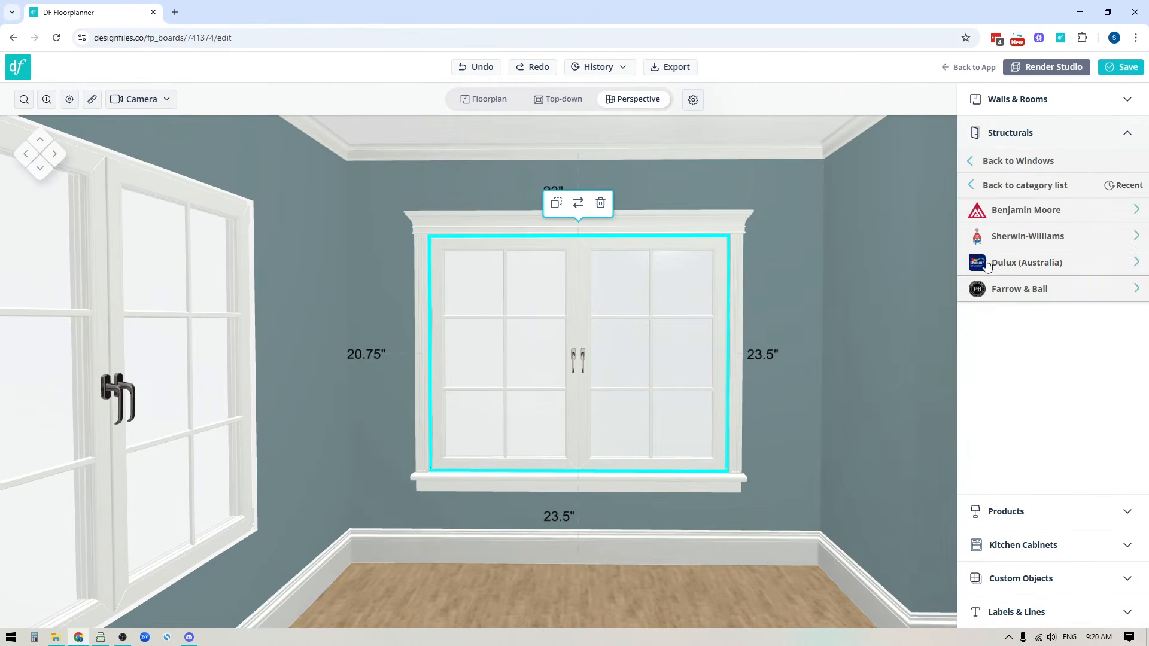
click(973, 187)
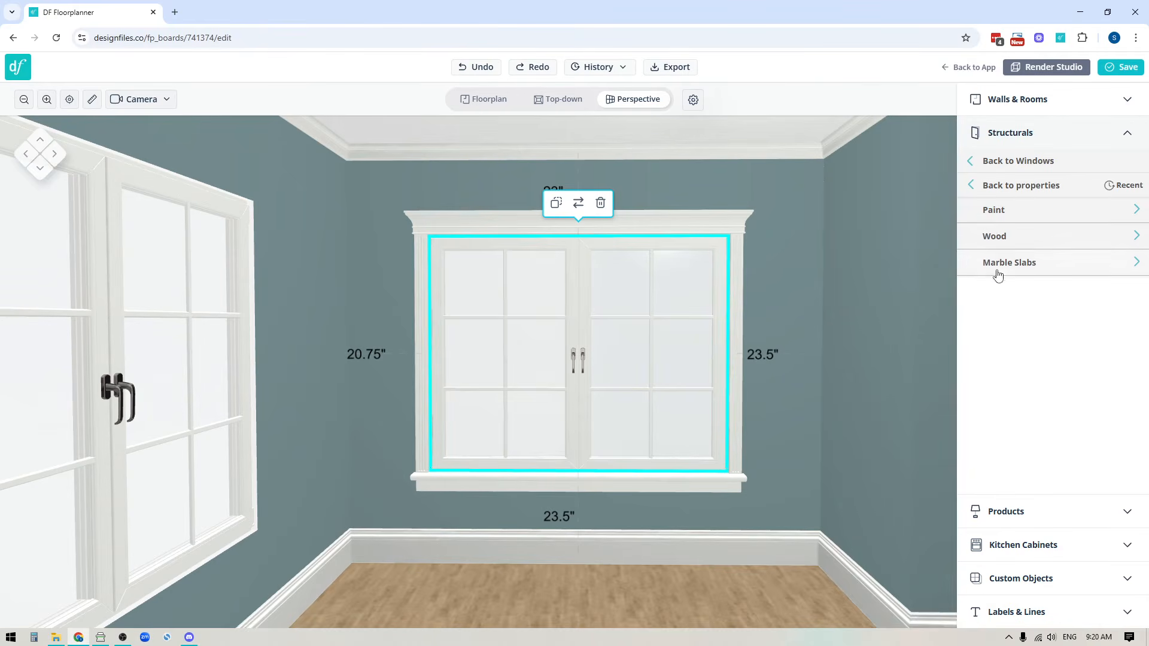
Set the back wall window's linked window, frame and sill finishes to the dark oak fine wood texture.
click(995, 247)
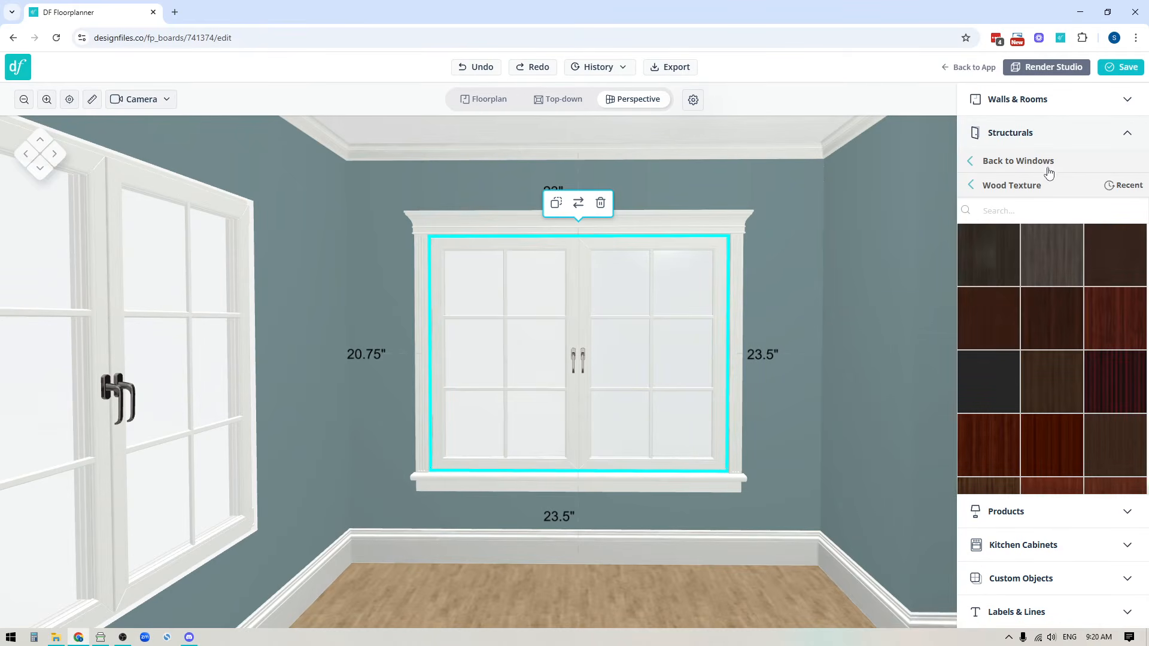
scroll(1074, 381, down, 5)
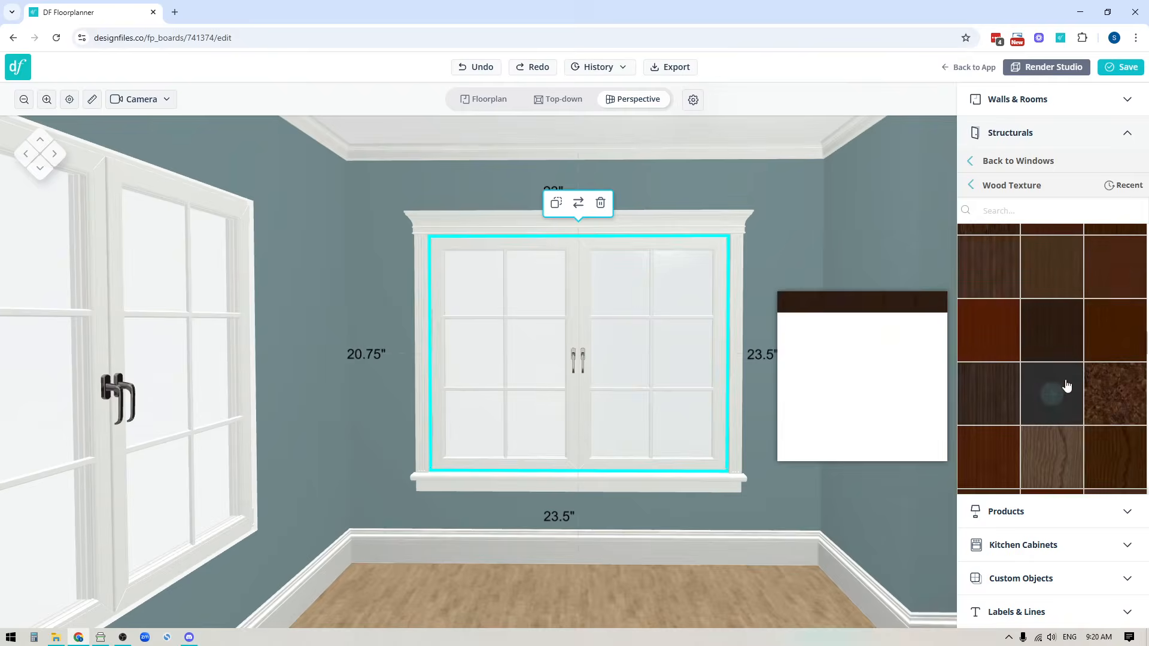
scroll(1066, 386, down, 5)
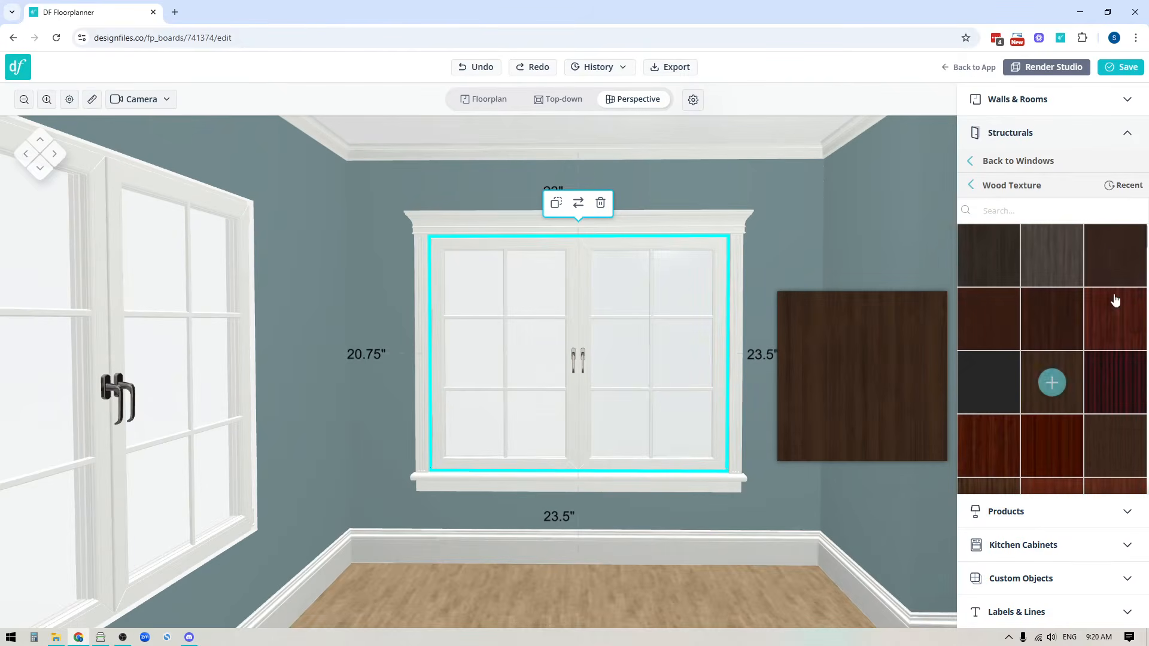
click(1115, 256)
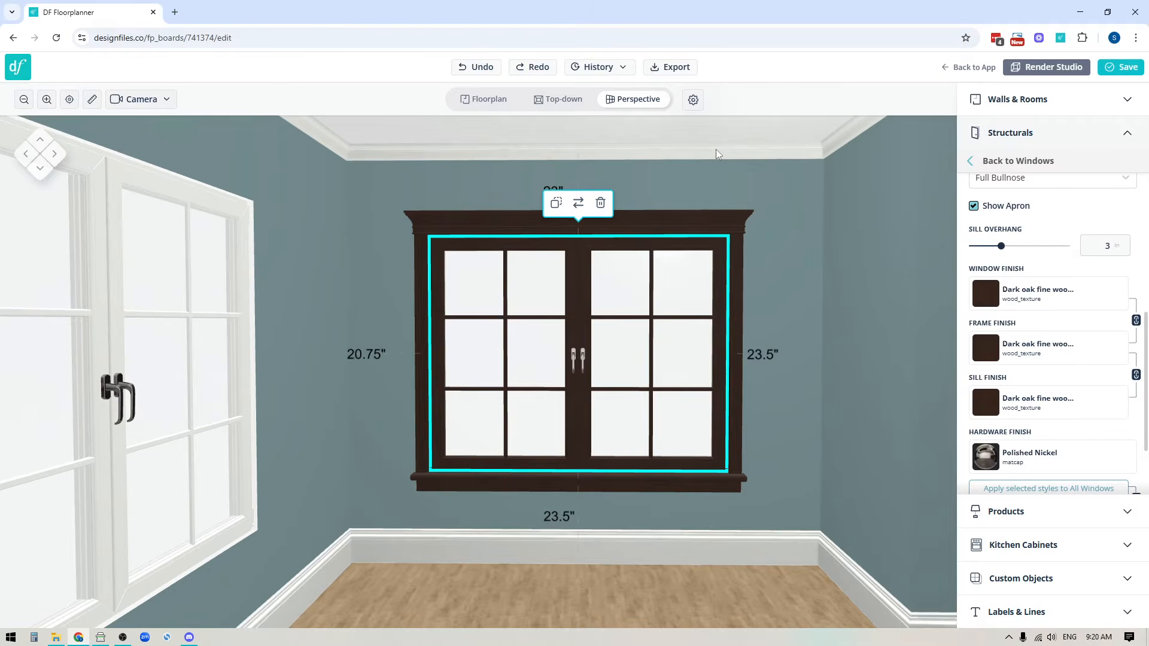
Try the Polished Gold hardware finish on the back wall window.
scroll(1026, 444, down, 1)
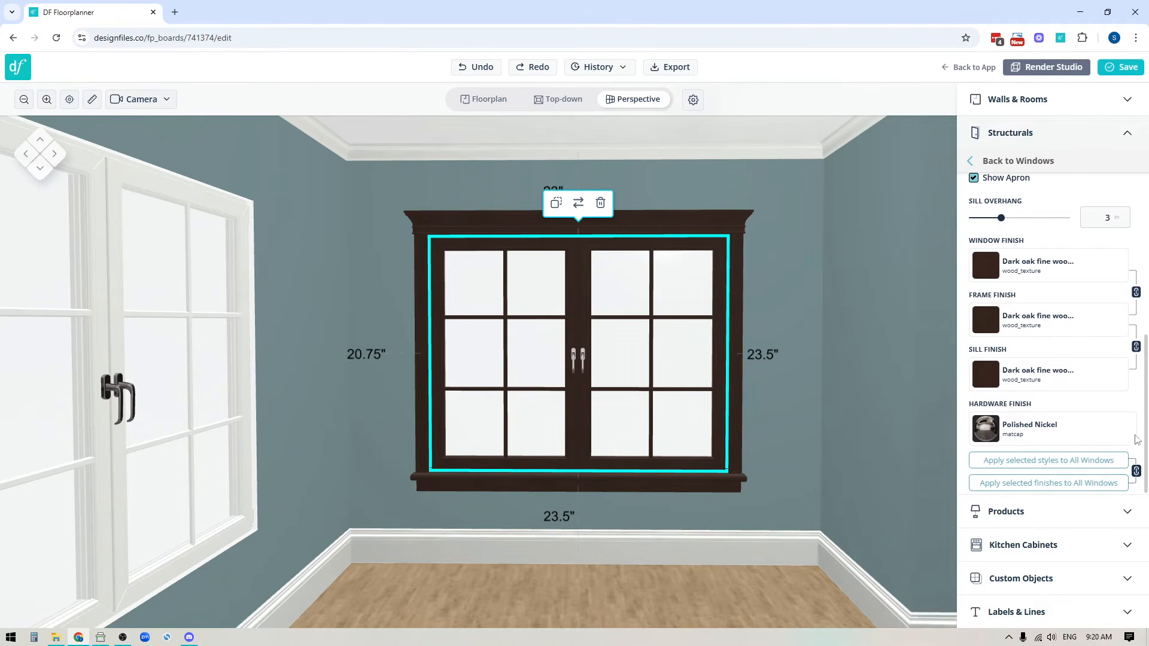
click(1116, 429)
click(986, 259)
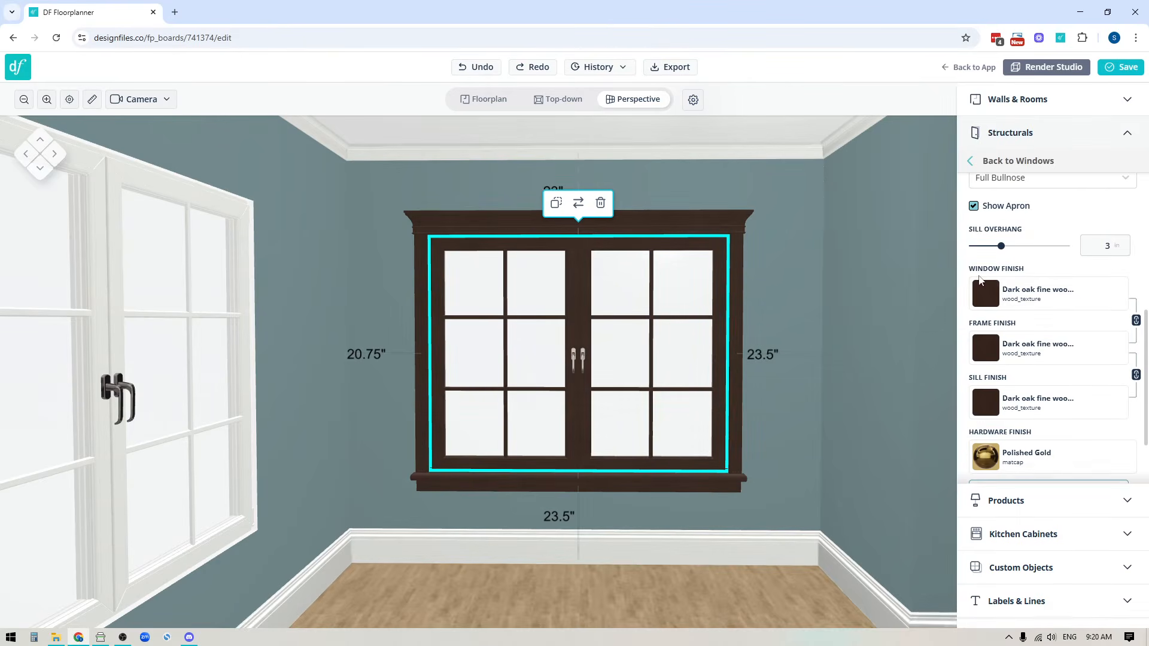
Set the back wall window's hardware finish to Stainless Steel.
scroll(1098, 441, down, 1)
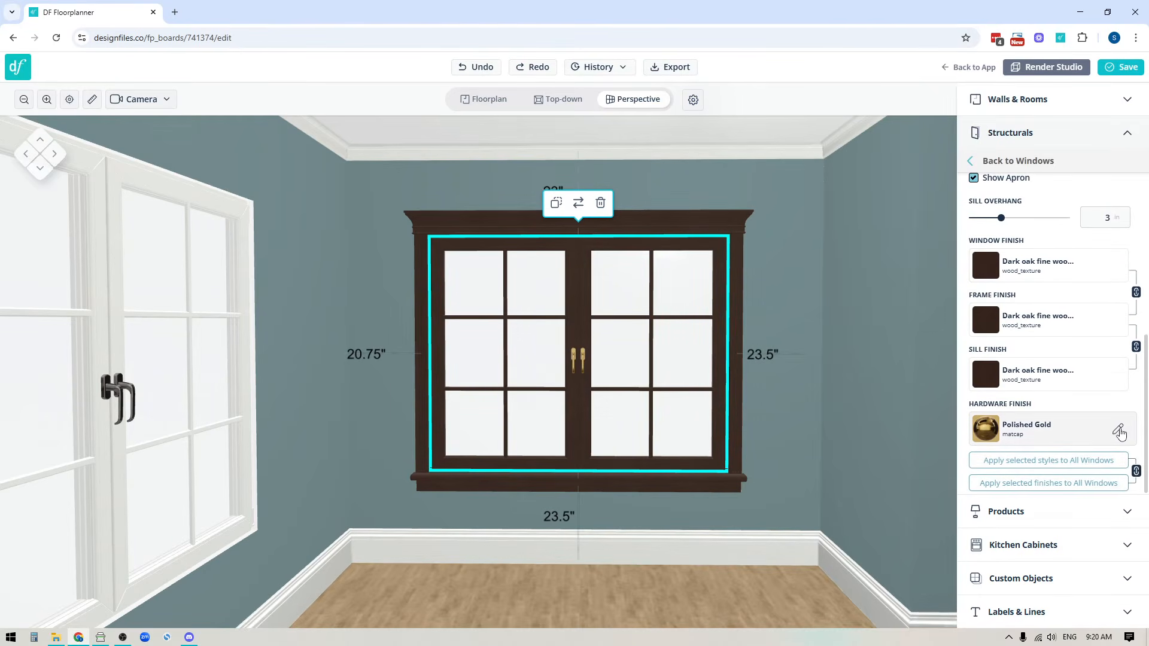
click(1118, 430)
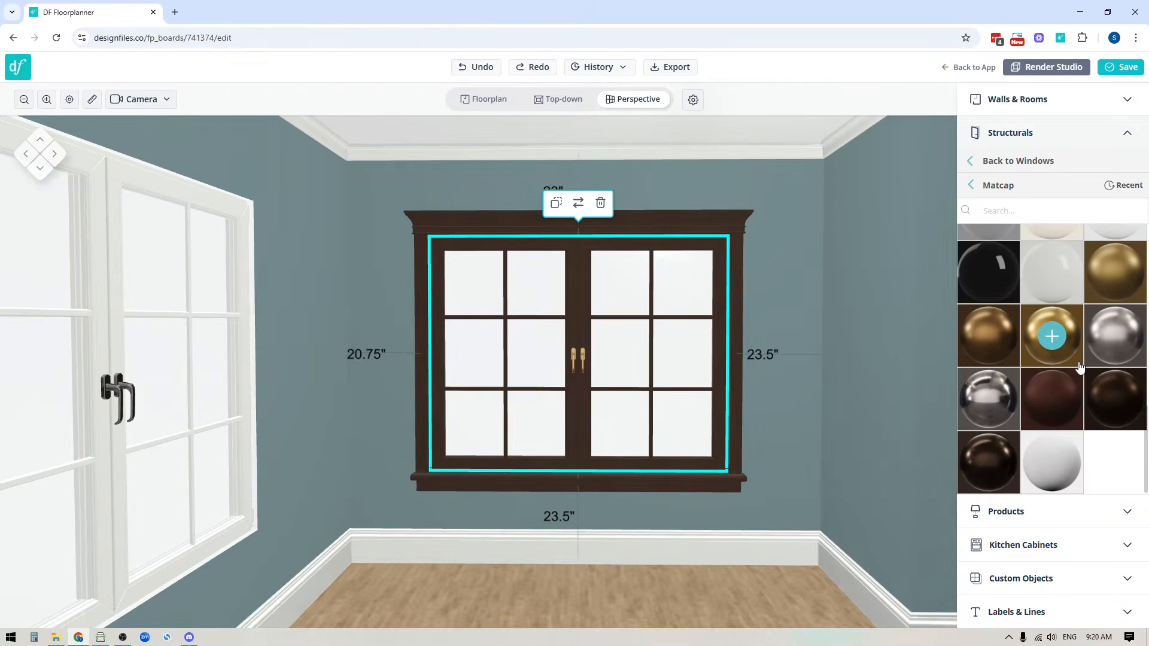
click(986, 401)
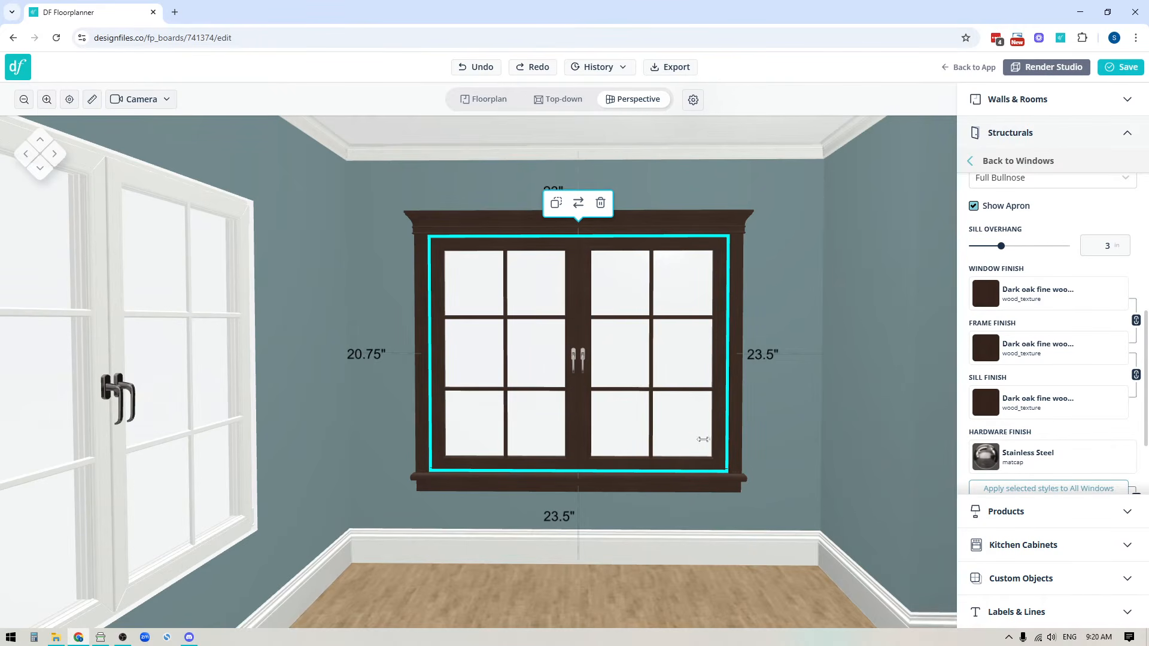
Apply the back wall window's selected styles and linked finishes to all windows in this room.
scroll(1135, 409, down, 1)
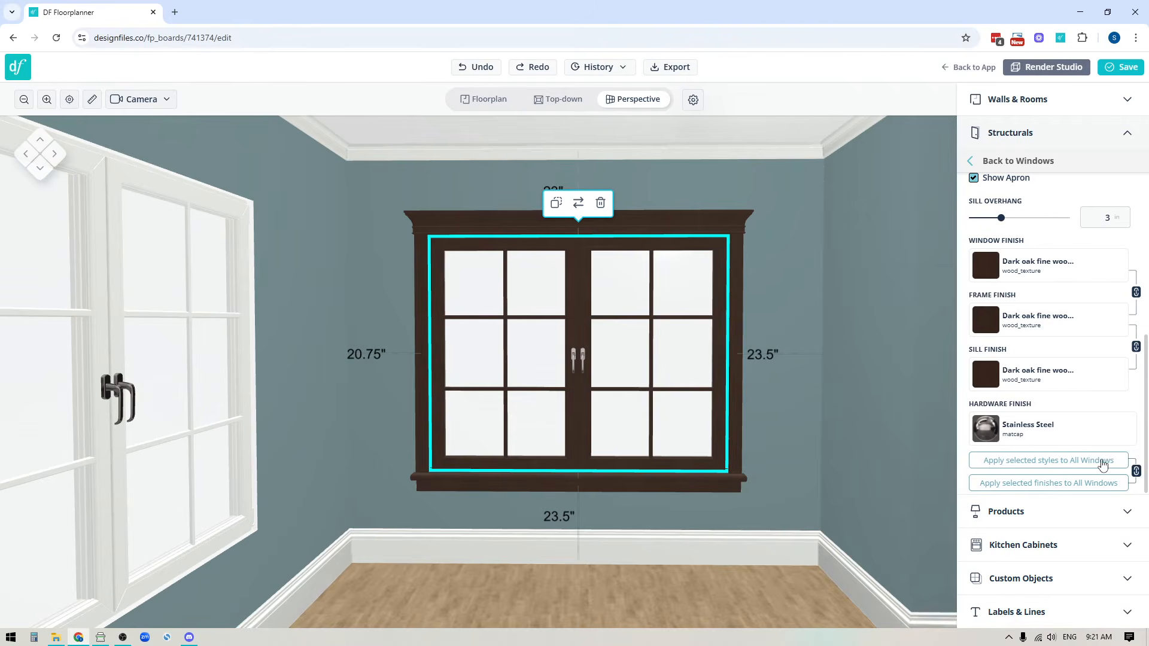
click(1057, 467)
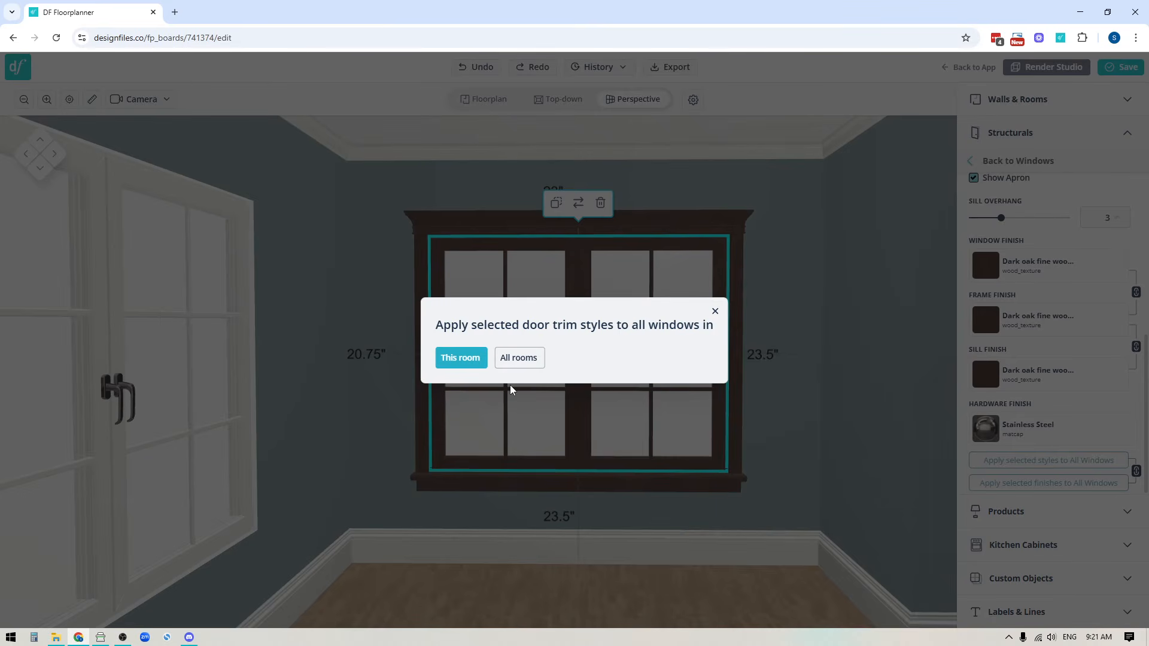
click(460, 357)
drag(650, 607, 622, 579)
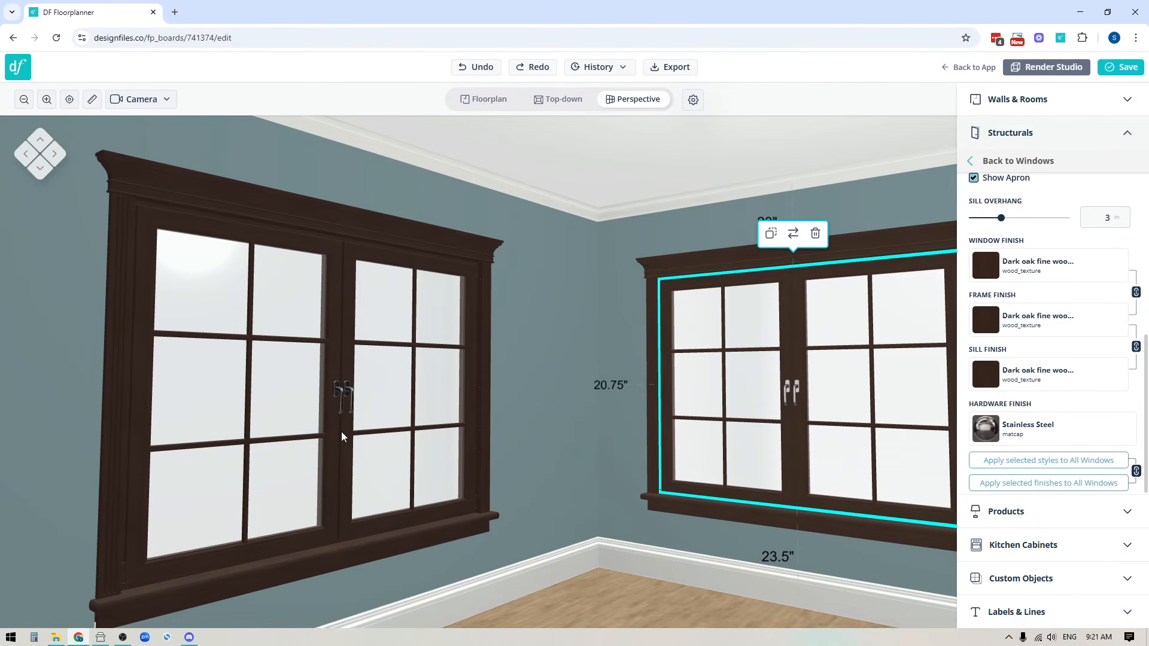
Set the trim style of the white four-panel door beside the window to Door Style 3.
drag(607, 547, 417, 584)
scroll(417, 584, up, 8)
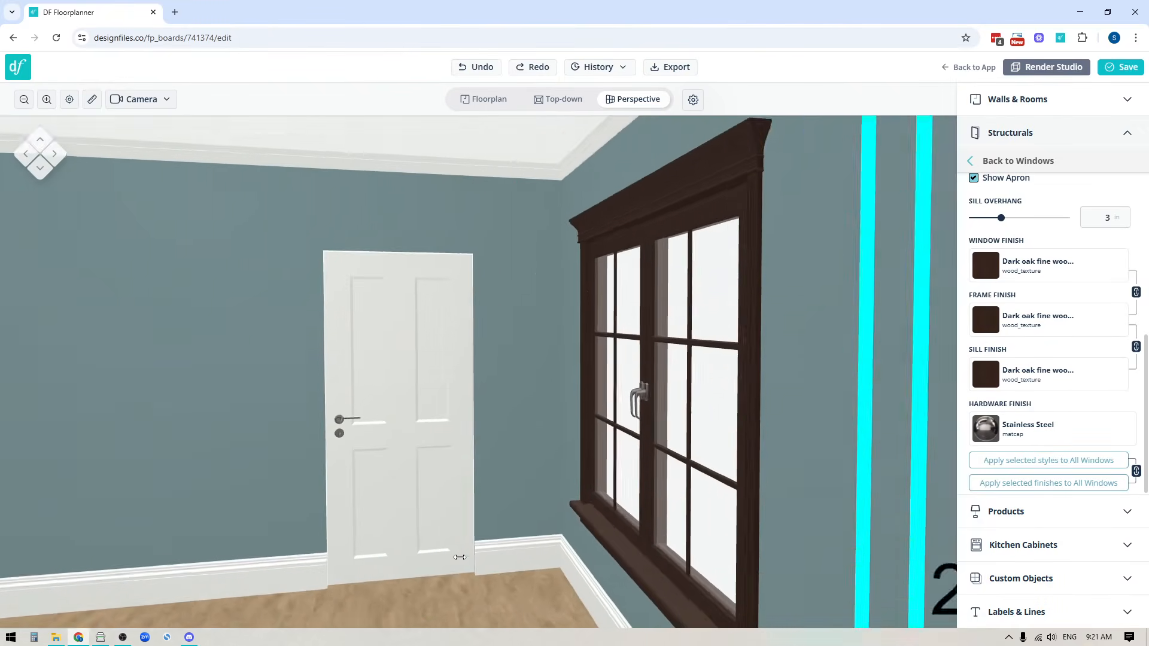
drag(501, 355, 837, 226)
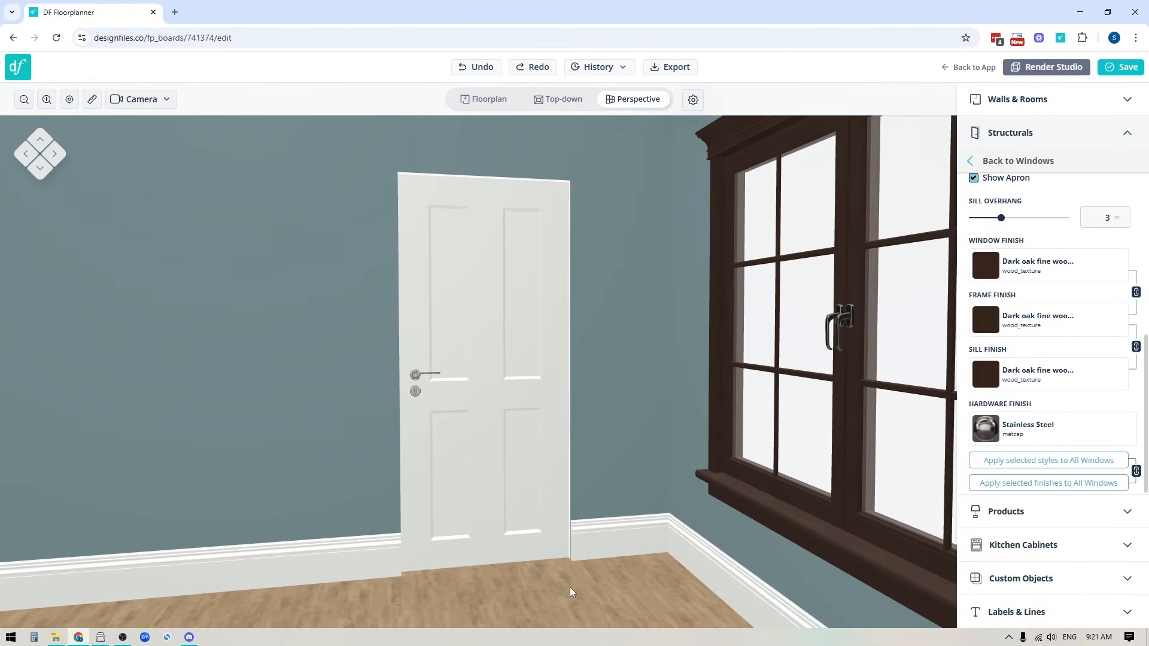
click(643, 280)
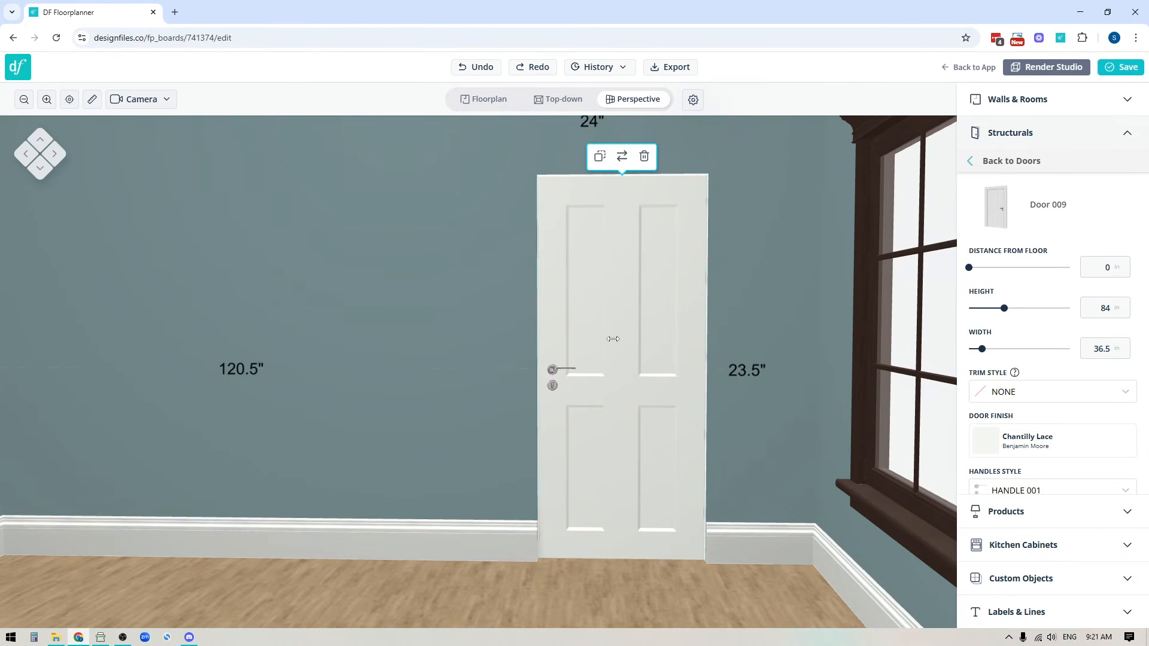
click(1005, 391)
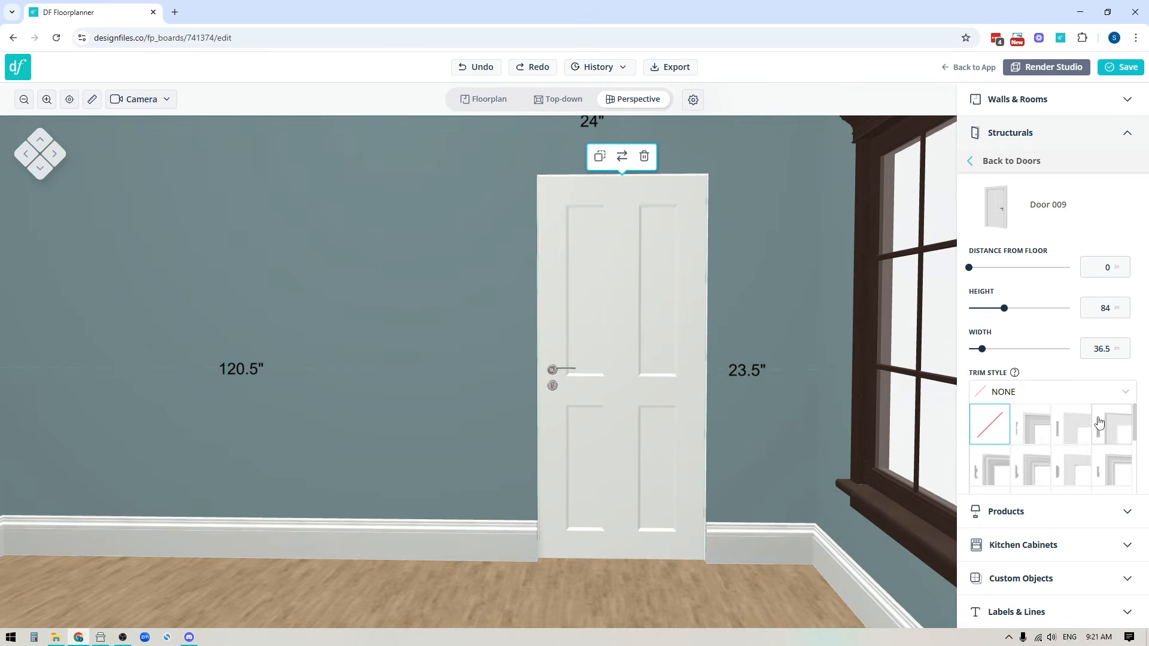
scroll(1089, 472, down, 3)
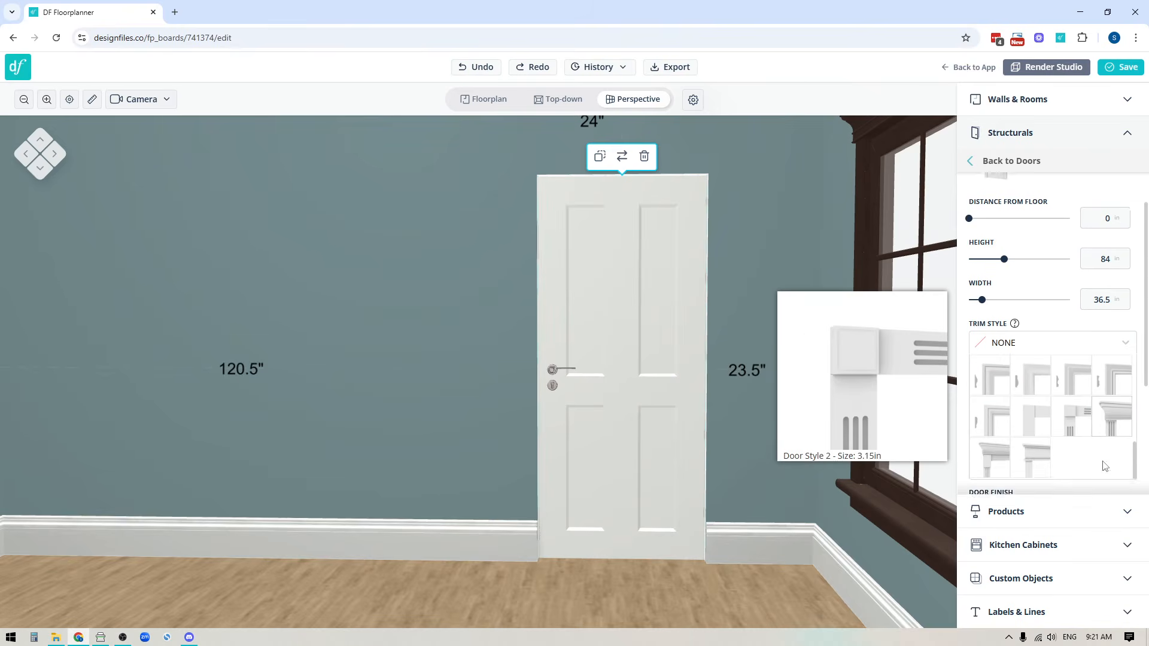
click(1116, 413)
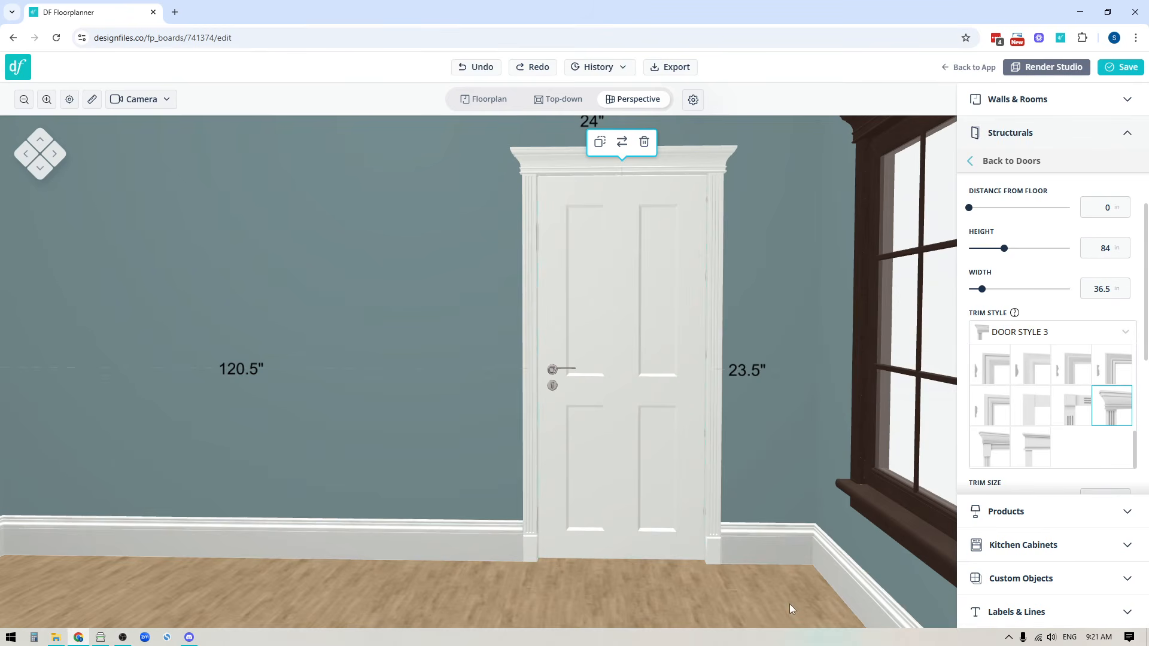
click(1125, 334)
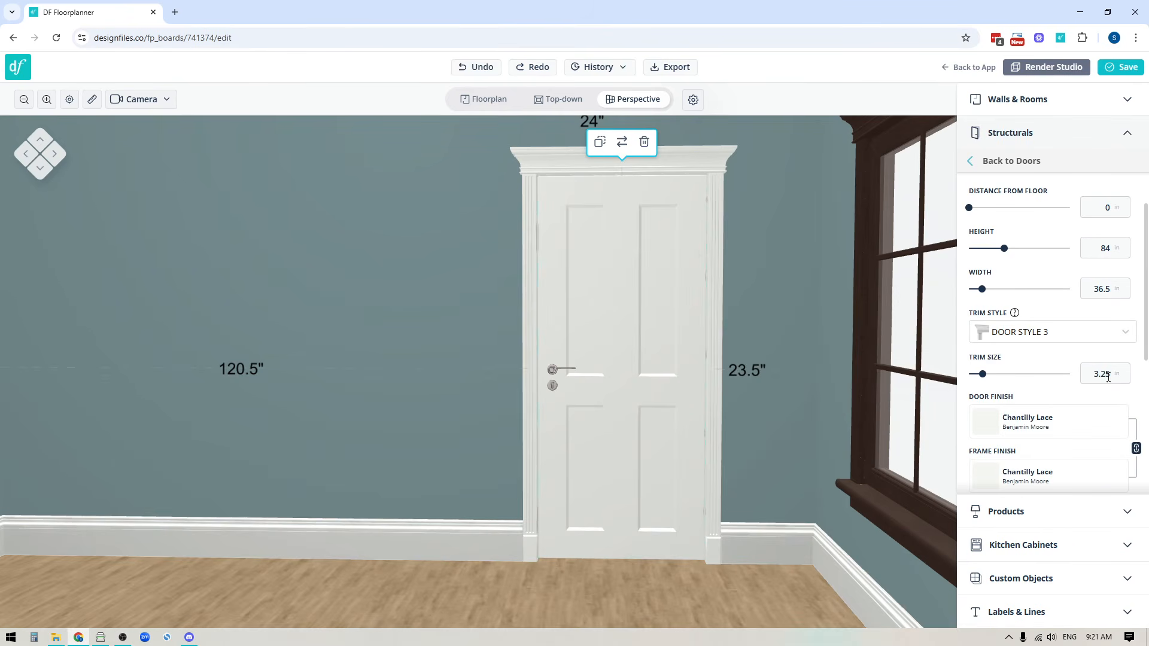
Set the panelled door's linked door and frame finishes to the recently used dark oak fine wood texture.
click(1111, 424)
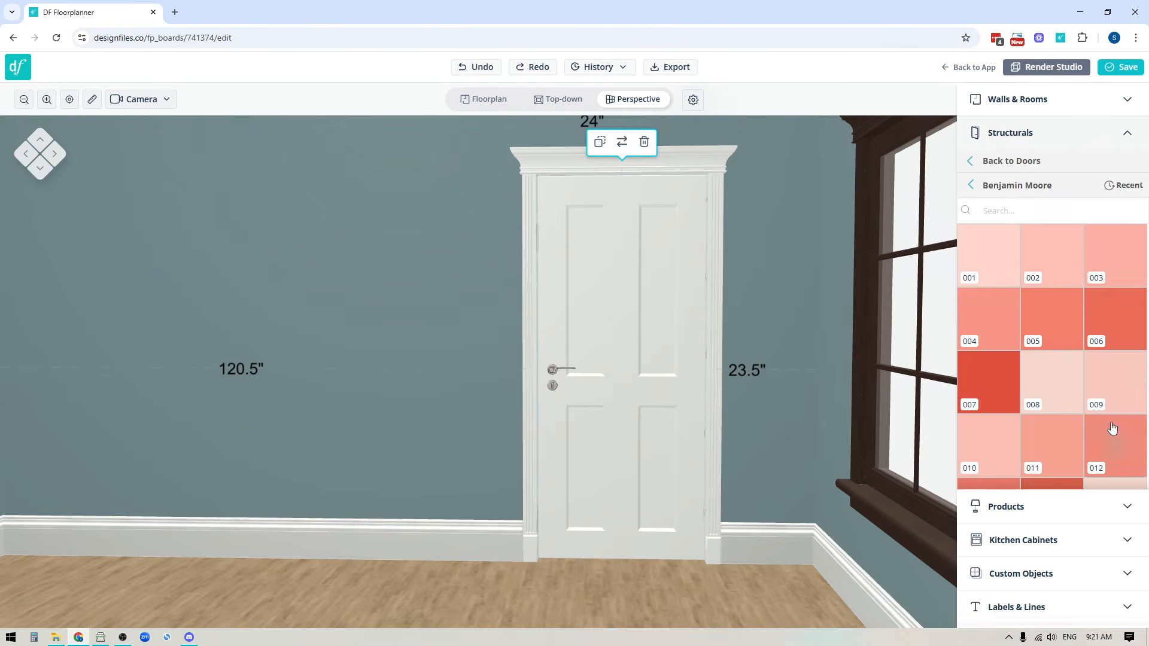
click(1120, 186)
click(1051, 281)
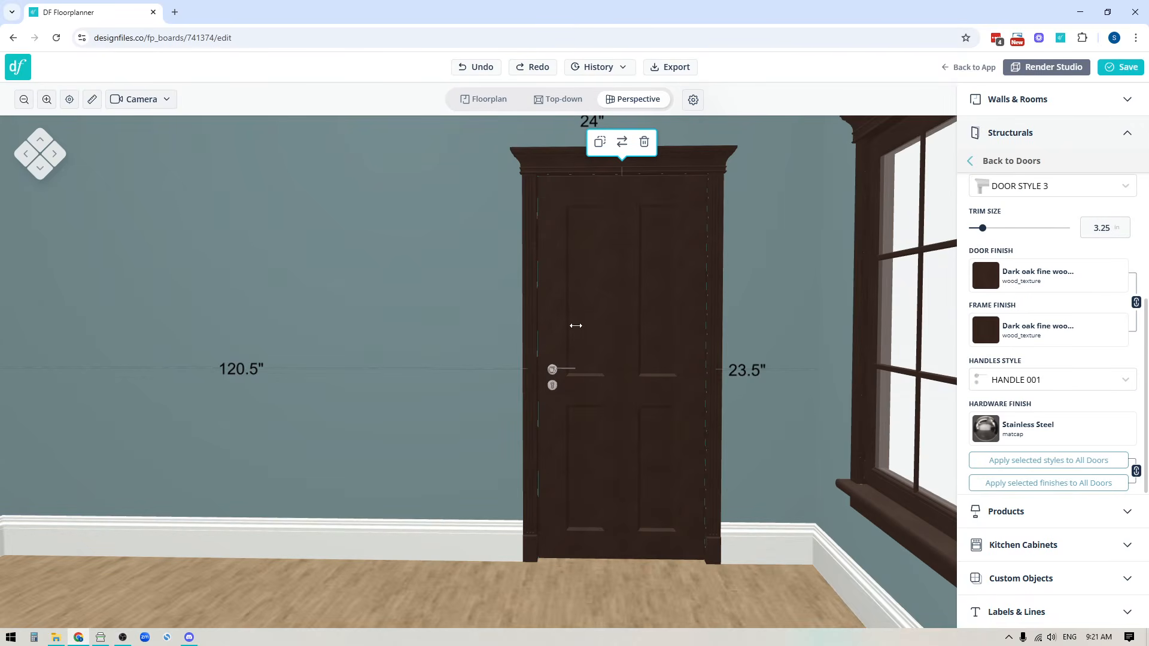
scroll(599, 405, down, 2)
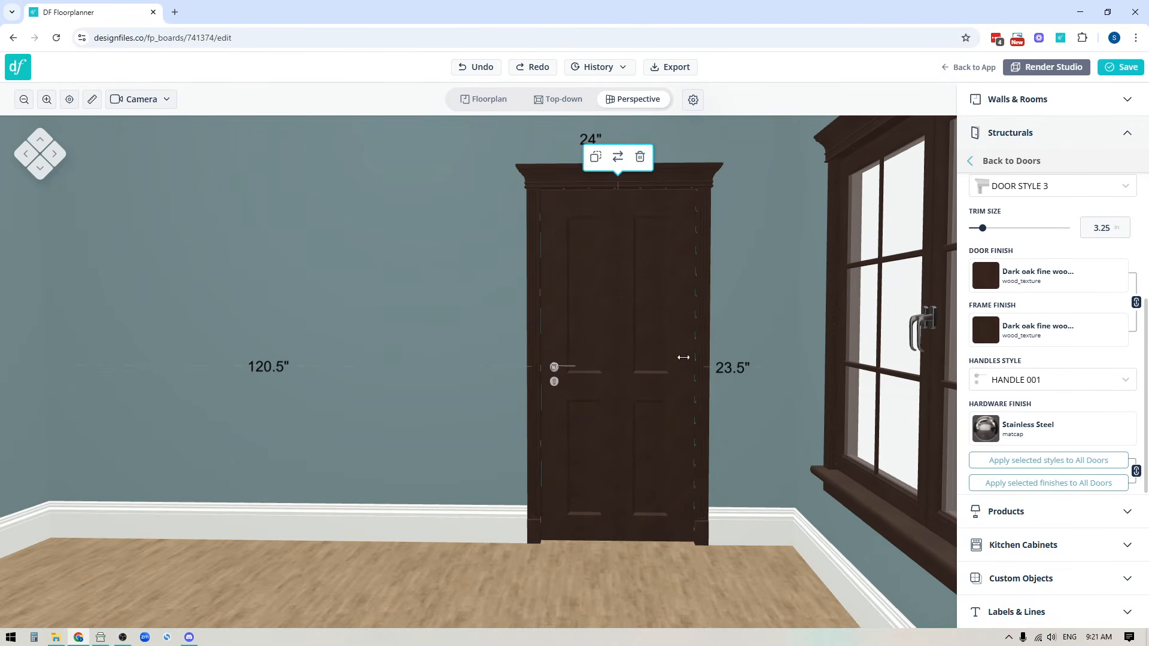
Apply the panelled door's selected styles and linked finishes to all doors in this room.
drag(692, 559, 660, 563)
right_drag(671, 568, 591, 557)
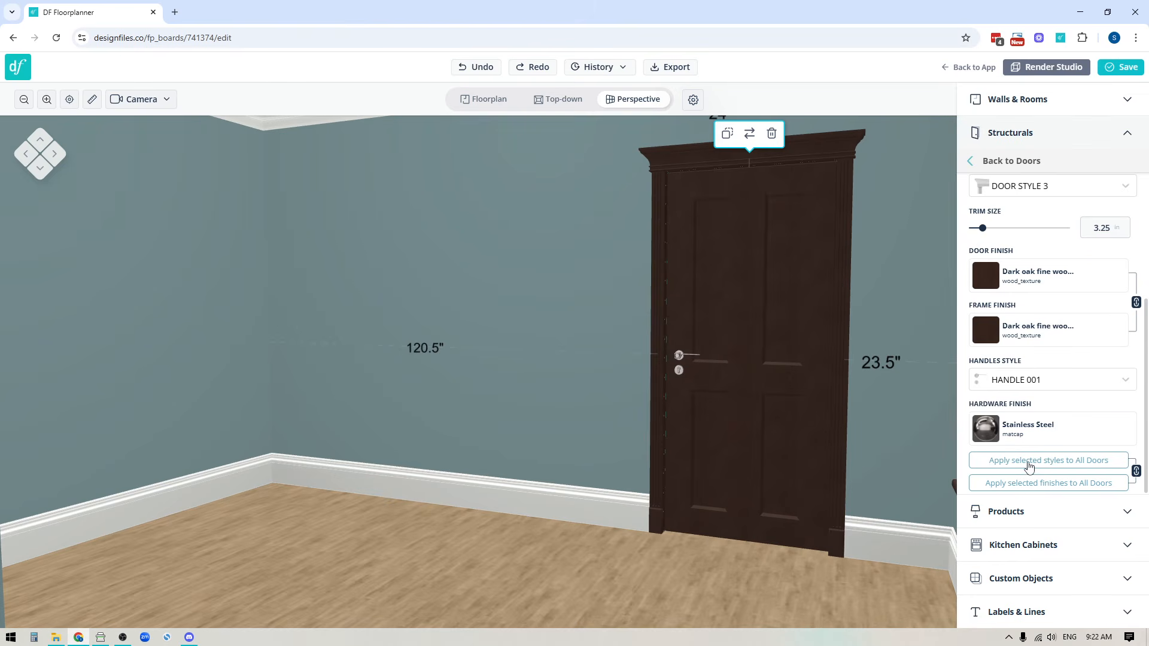
click(1028, 465)
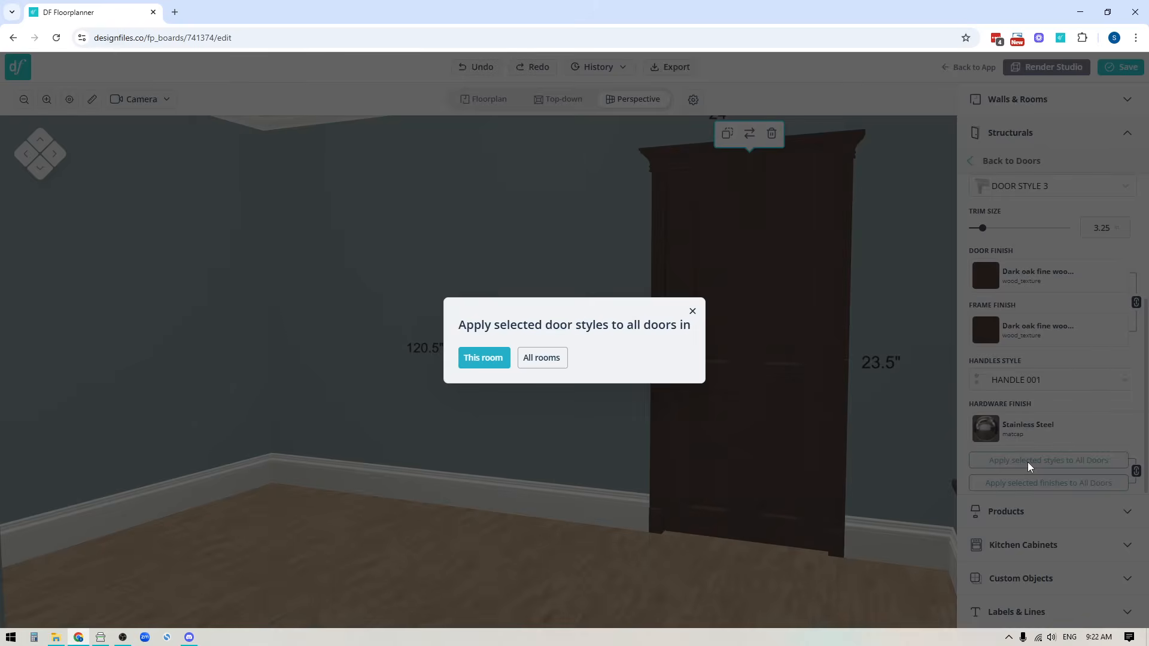
click(467, 357)
Set the trim style of the open entrance on the opposite side of the room to None.
scroll(469, 507, down, 5)
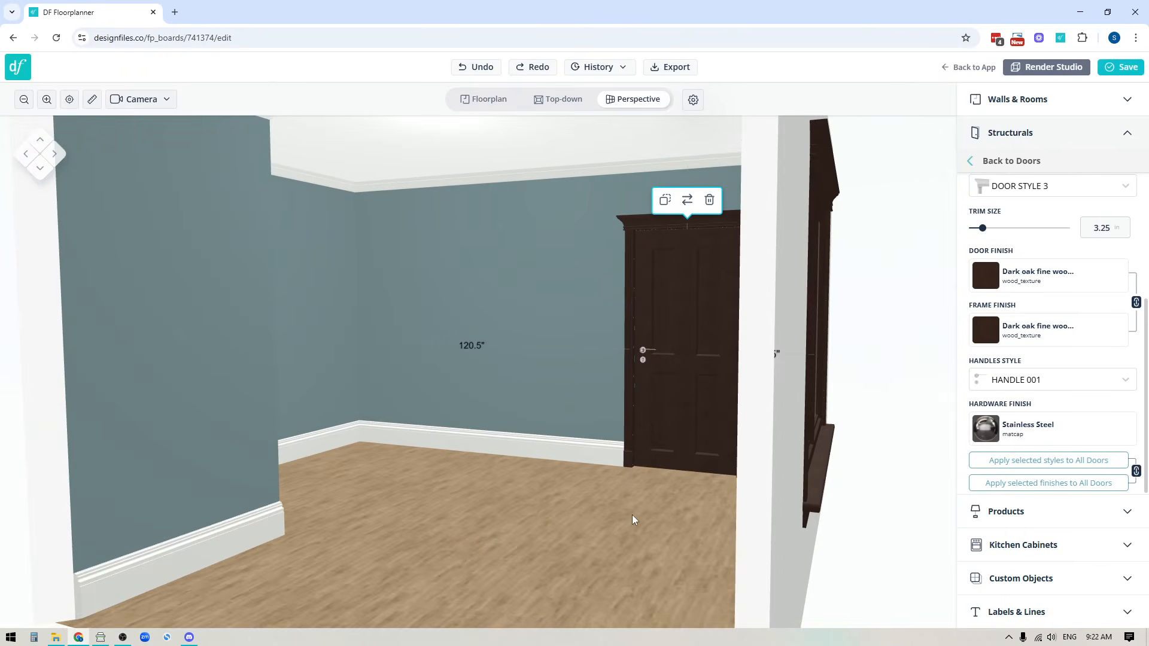
drag(636, 521, 429, 526)
right_drag(721, 572, 497, 408)
drag(851, 547, 755, 501)
right_drag(706, 478, 741, 600)
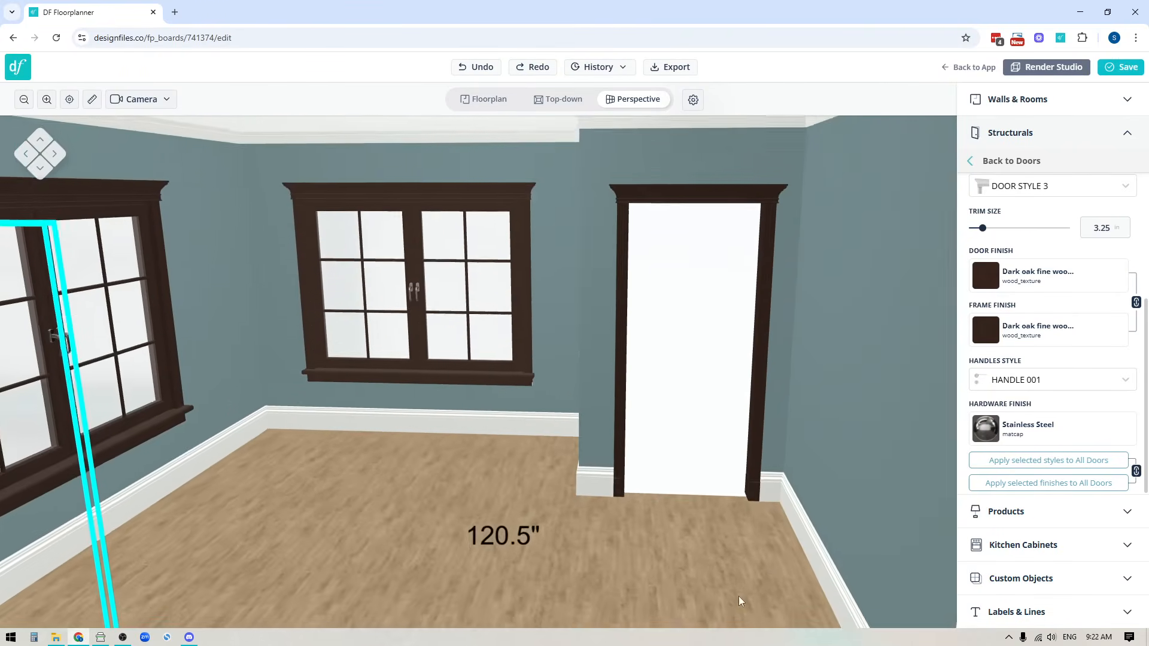
drag(741, 601, 739, 570)
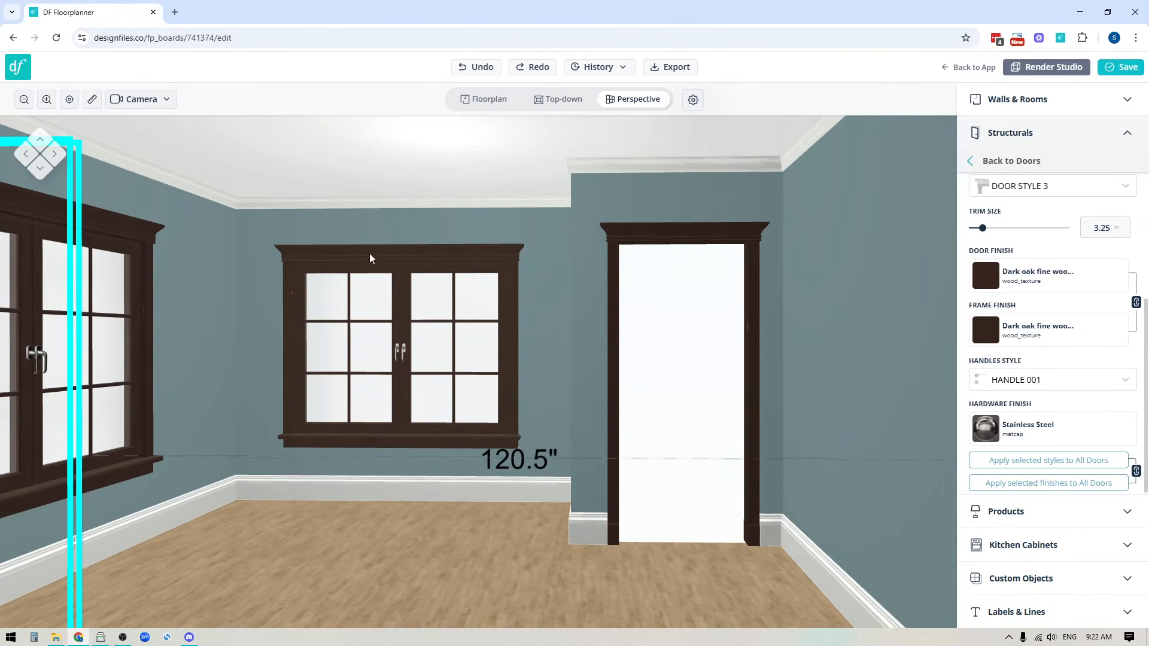
drag(419, 512, 520, 534)
click(623, 331)
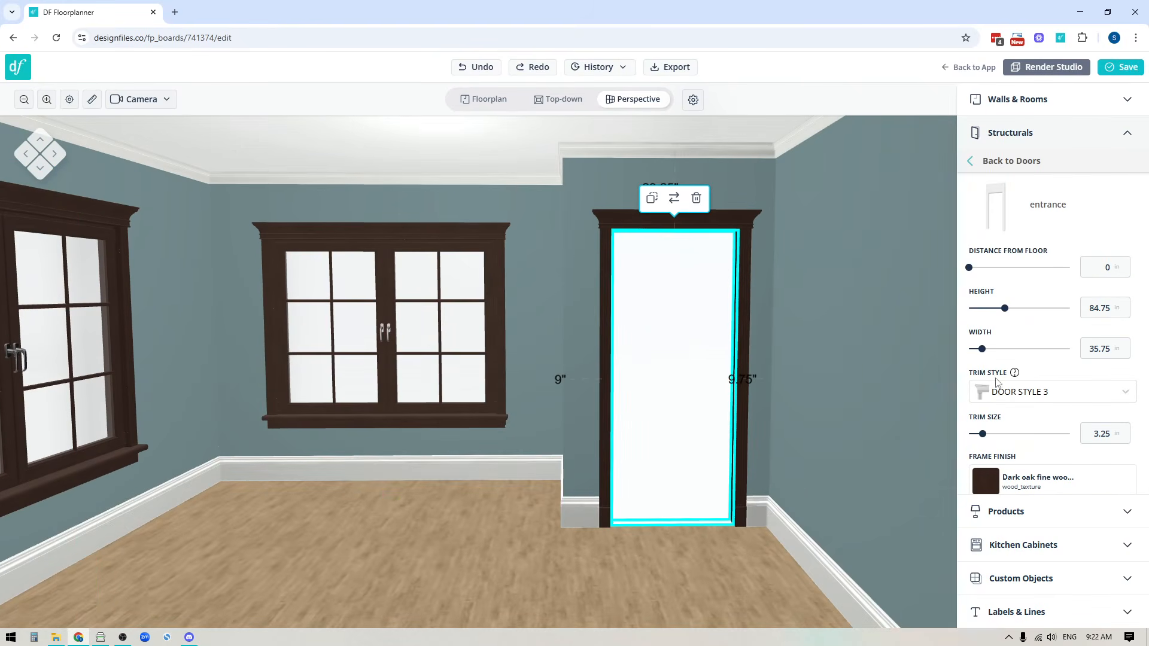
click(1026, 396)
click(989, 428)
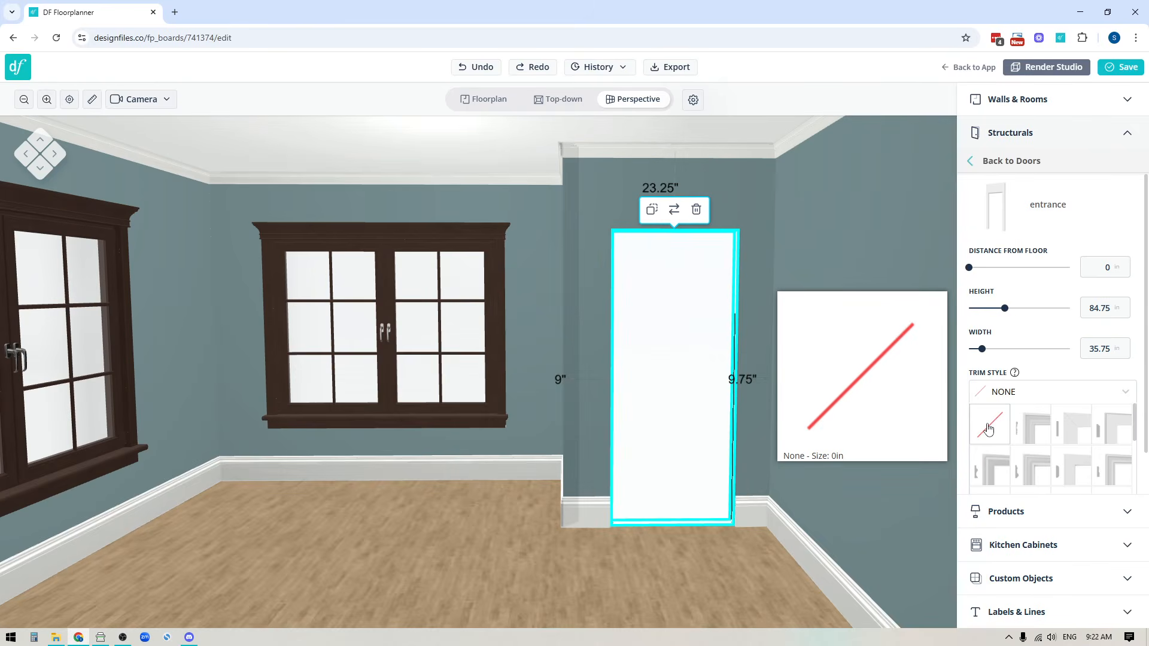
click(695, 565)
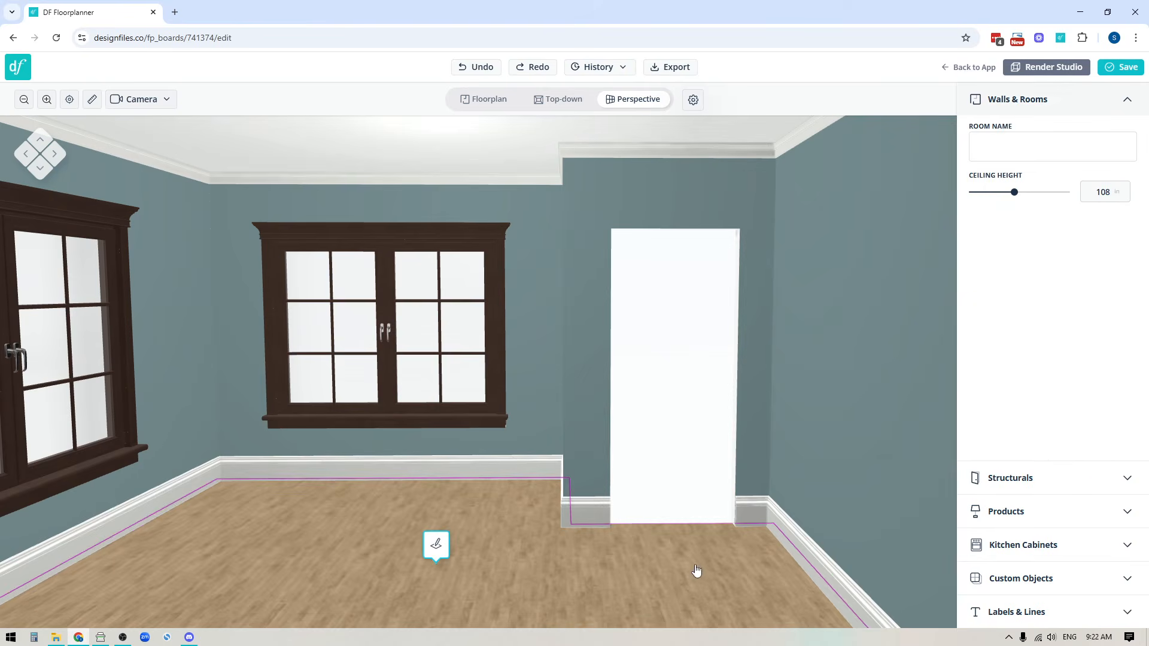
Set the open entrance's trim style to Door Style 3.
click(711, 317)
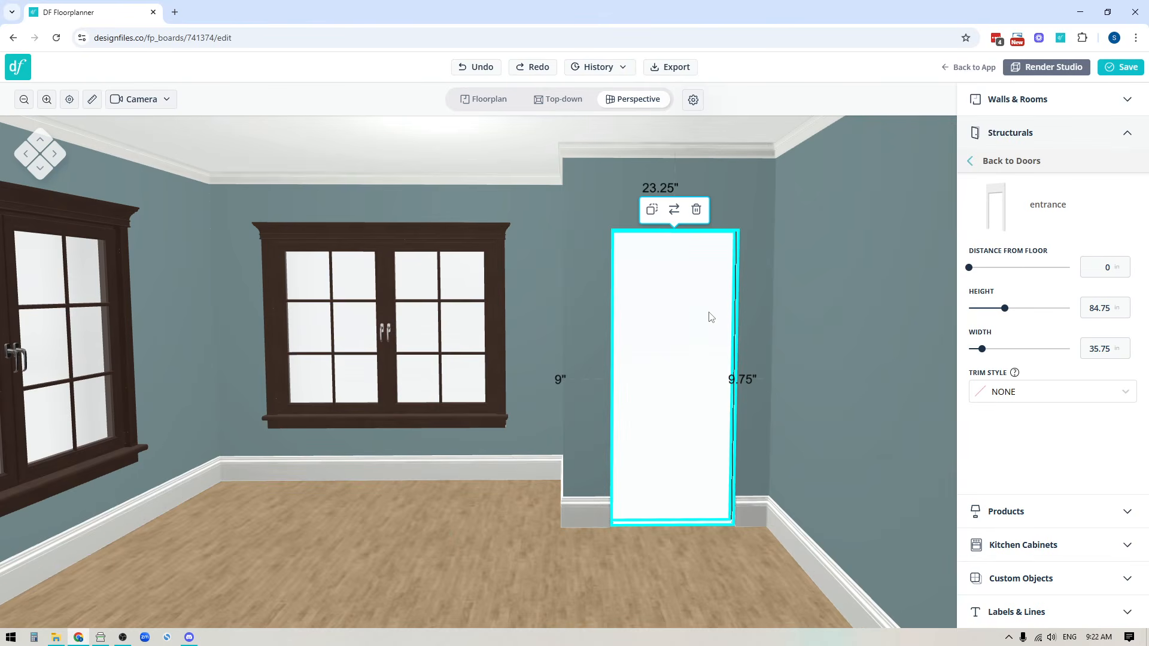
click(1074, 392)
click(1122, 474)
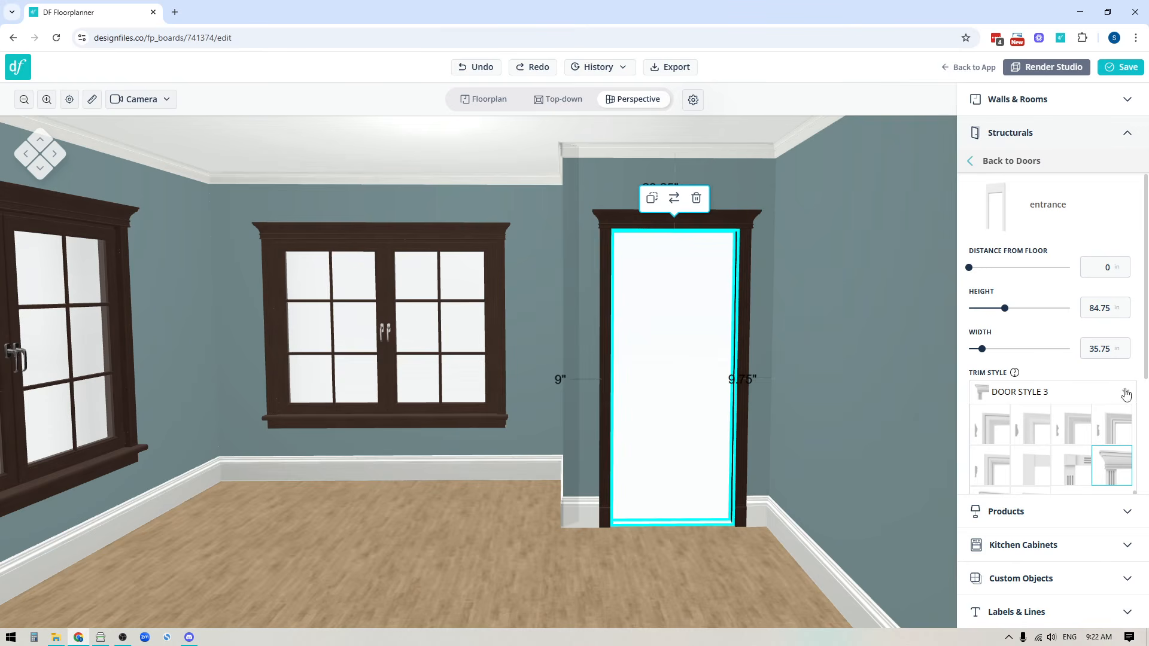
click(1126, 397)
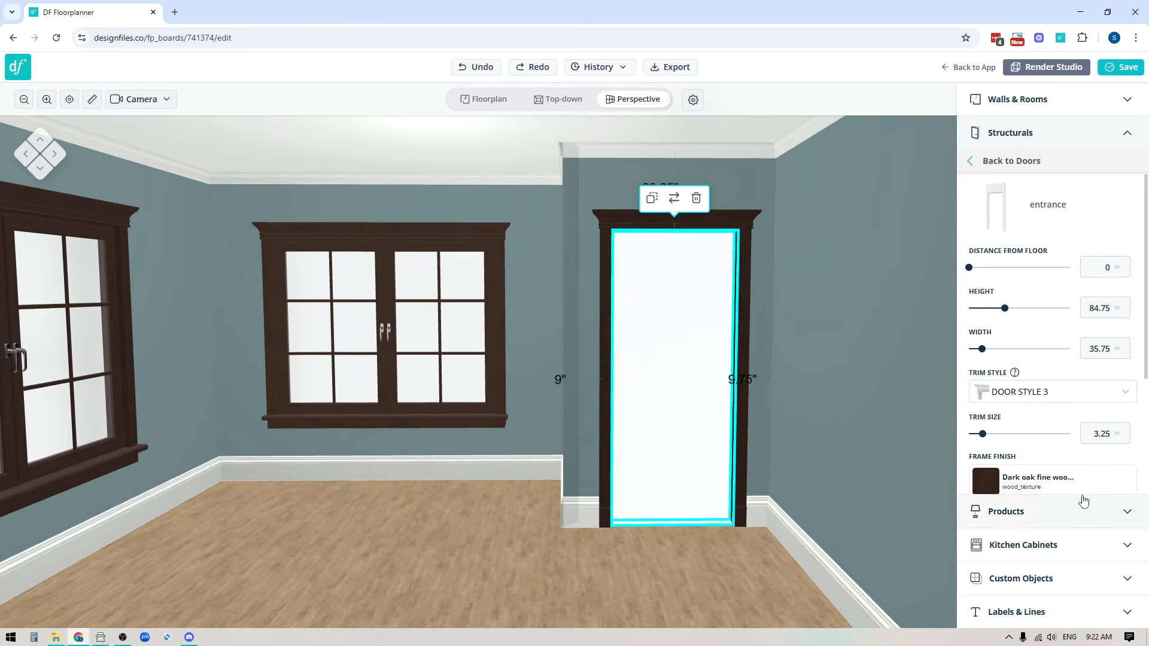
drag(530, 554, 634, 554)
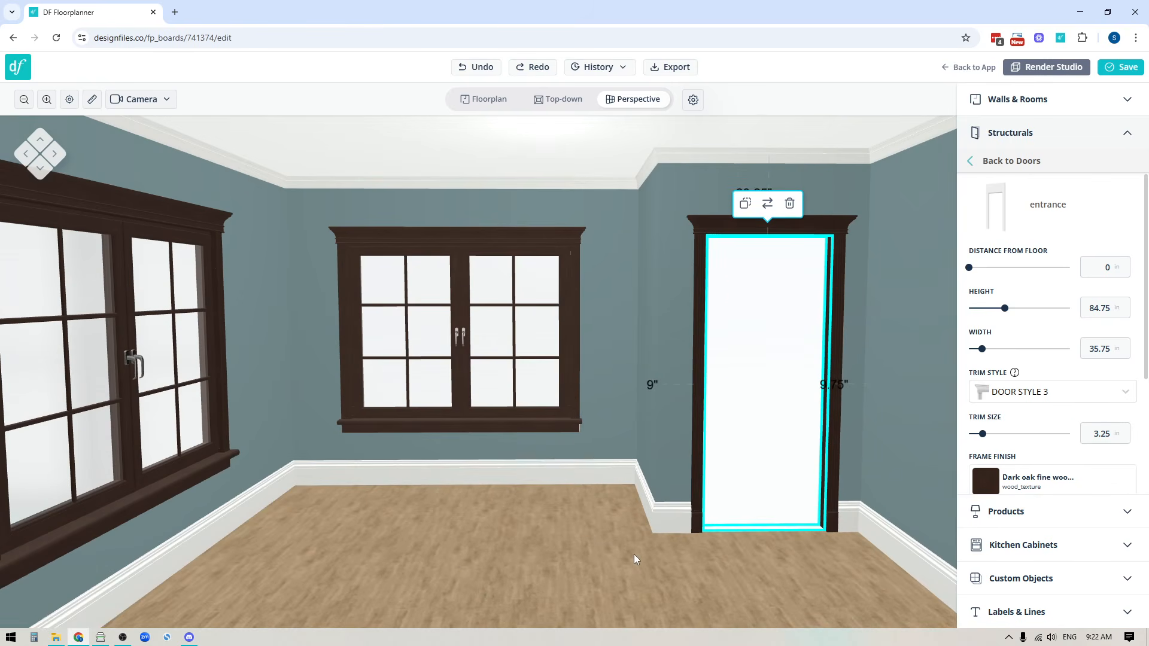